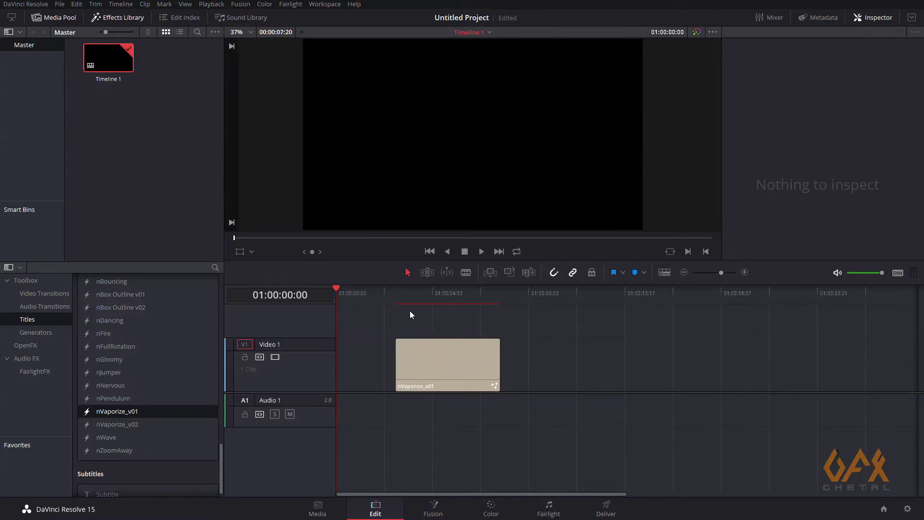
Step: Add the nVaporize_v02 title to Video 1 right after nVaporize_v01
{"action": "left_click_drag", "start_coordinate": [397, 296], "coordinate": [448, 300]}
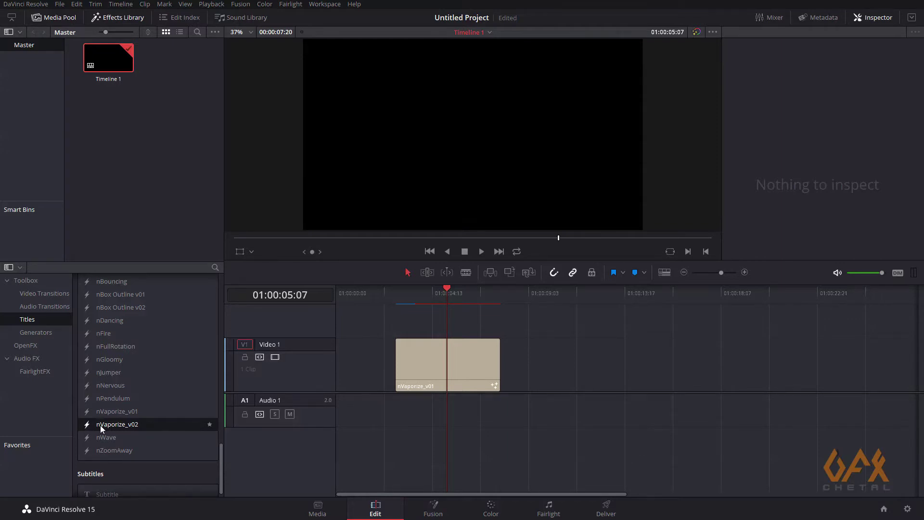
{"action": "left_click_drag", "start_coordinate": [100, 425], "coordinate": [520, 360]}
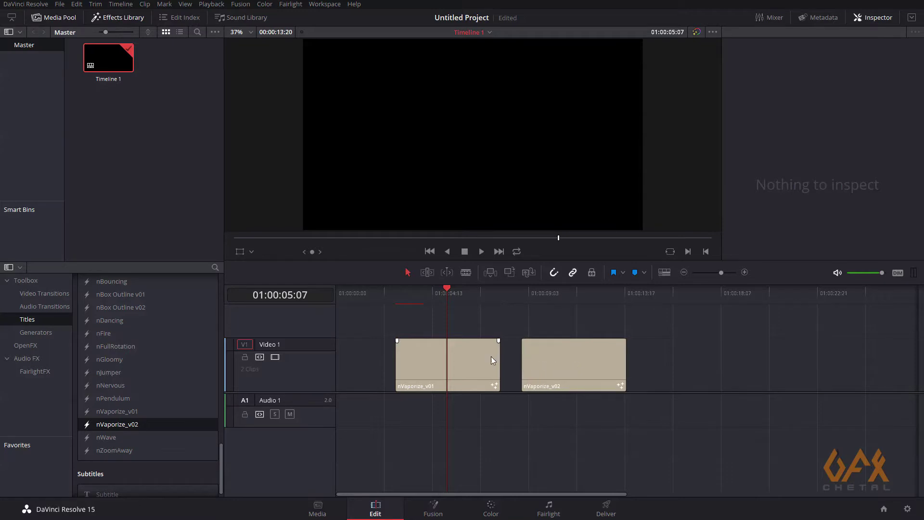
{"action": "mouse_move", "coordinate": [448, 296]}
{"action": "left_mouse_down"}
{"action": "mouse_move", "coordinate": [456, 296]}
{"action": "mouse_move", "coordinate": [403, 290]}
{"action": "mouse_move", "coordinate": [430, 292]}
{"action": "left_mouse_up"}
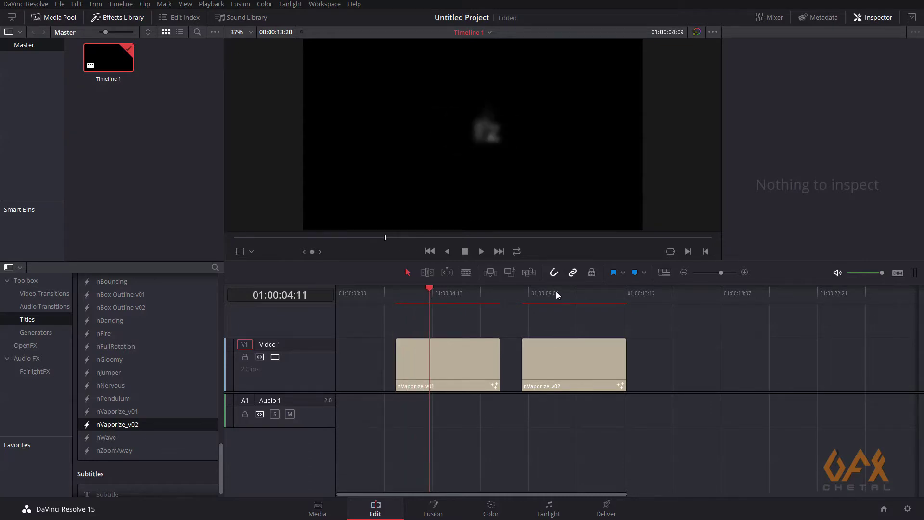
Step: Preview the second title, then show nVaporize_v01's settings in the Inspector
{"action": "mouse_move", "coordinate": [531, 292]}
{"action": "left_mouse_down"}
{"action": "mouse_move", "coordinate": [552, 291]}
{"action": "mouse_move", "coordinate": [543, 291]}
{"action": "left_mouse_up"}
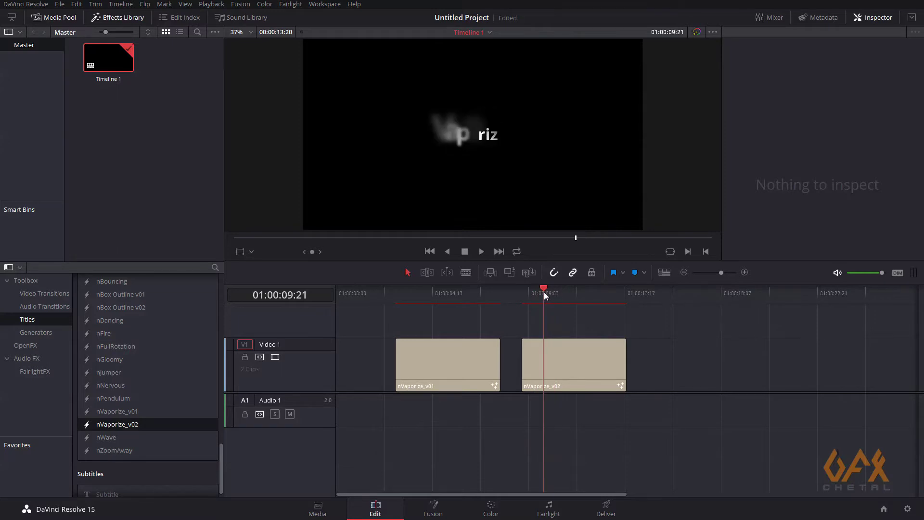
{"action": "left_click", "coordinate": [435, 292]}
{"action": "left_click", "coordinate": [422, 356]}
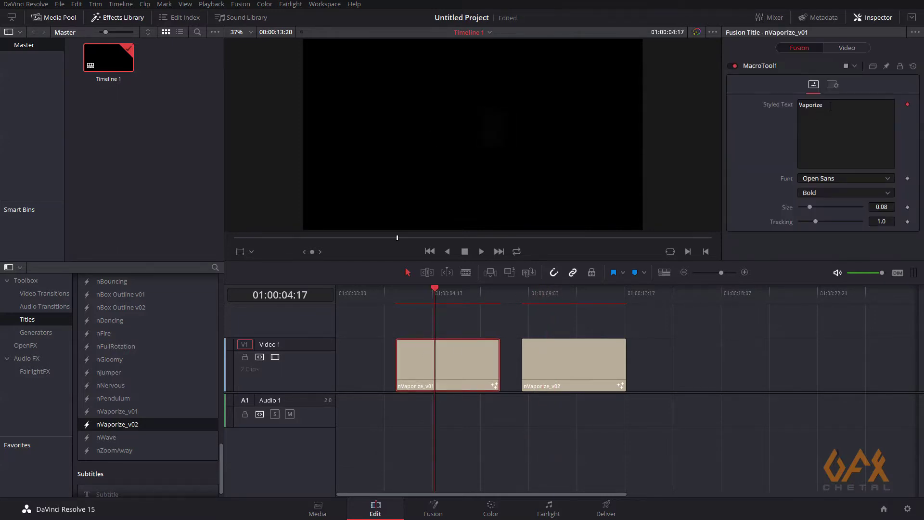
Step: Replace nVaporize_v01's Styled Text with 'FUSION TAB' and preview it
{"action": "left_click_drag", "start_coordinate": [829, 106], "coordinate": [782, 108]}
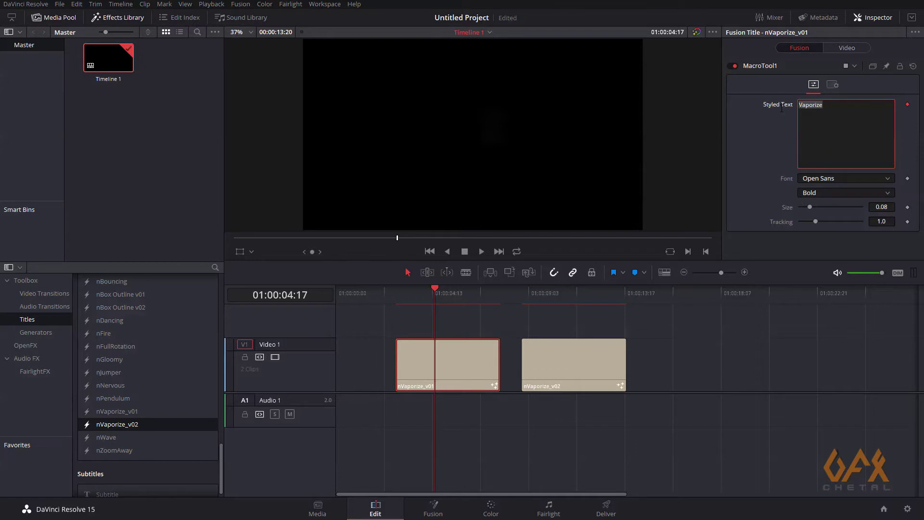
{"action": "type", "text": "FUSION TAB"}
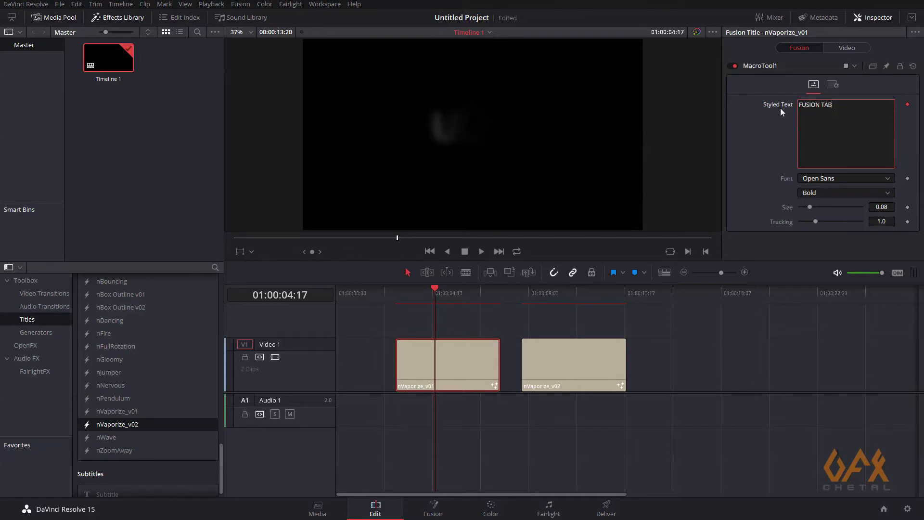
{"action": "left_click", "coordinate": [400, 292]}
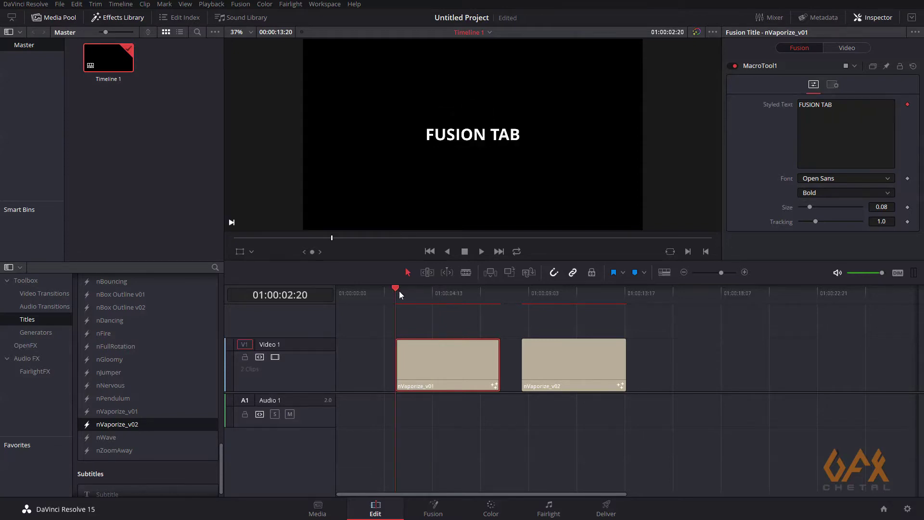
{"action": "left_click_drag", "start_coordinate": [403, 292], "coordinate": [439, 290]}
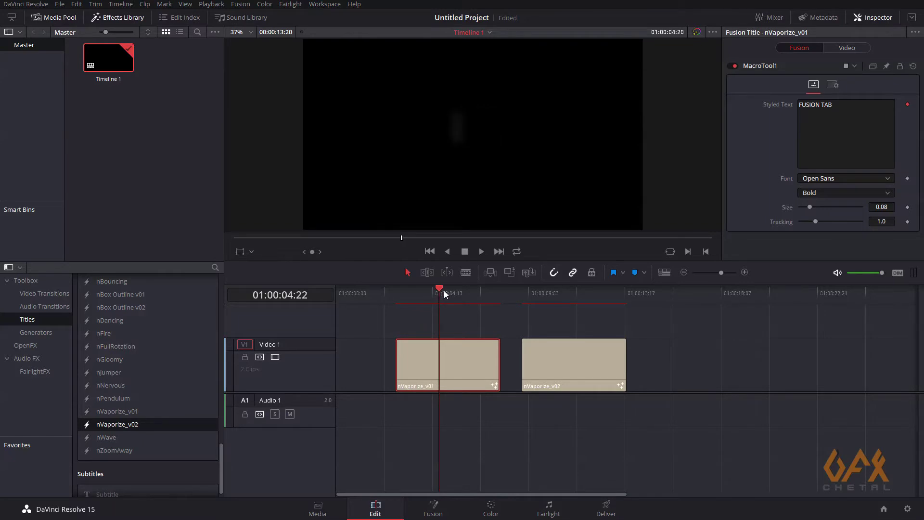
Step: Replace nVaporize_v02's Styled Text with 'DaVinci', preview it, then reselect the first title
{"action": "left_click", "coordinate": [553, 300]}
{"action": "left_click", "coordinate": [540, 346]}
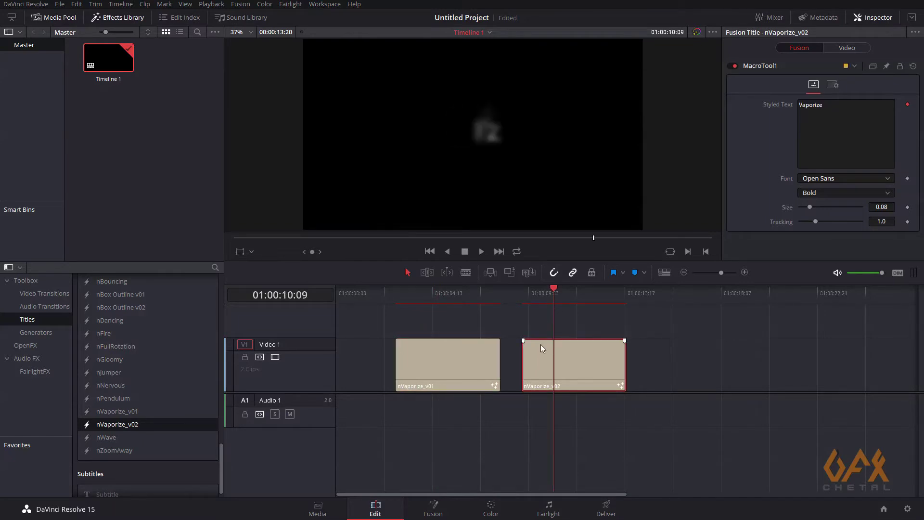
{"action": "left_click_drag", "start_coordinate": [553, 292], "coordinate": [533, 292]}
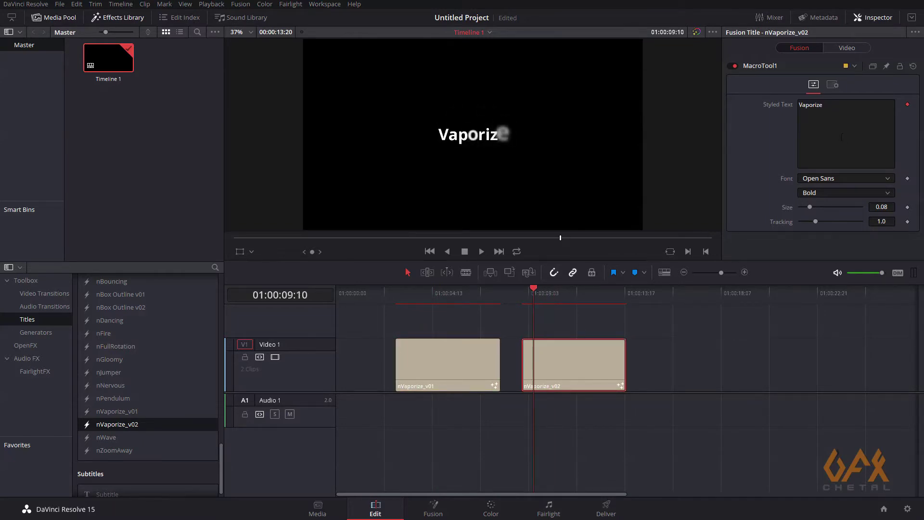
{"action": "left_click_drag", "start_coordinate": [832, 103], "coordinate": [796, 105]}
{"action": "type", "text": "D"}
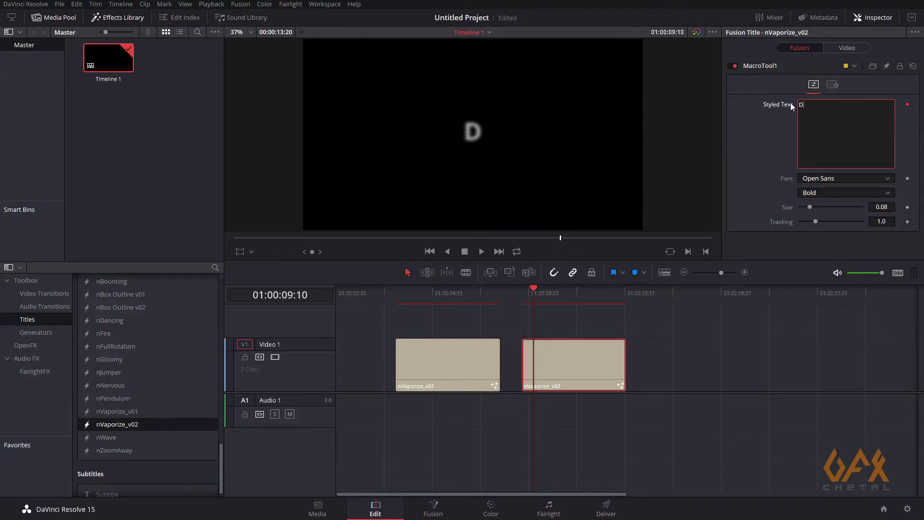
{"action": "type", "text": "a"}
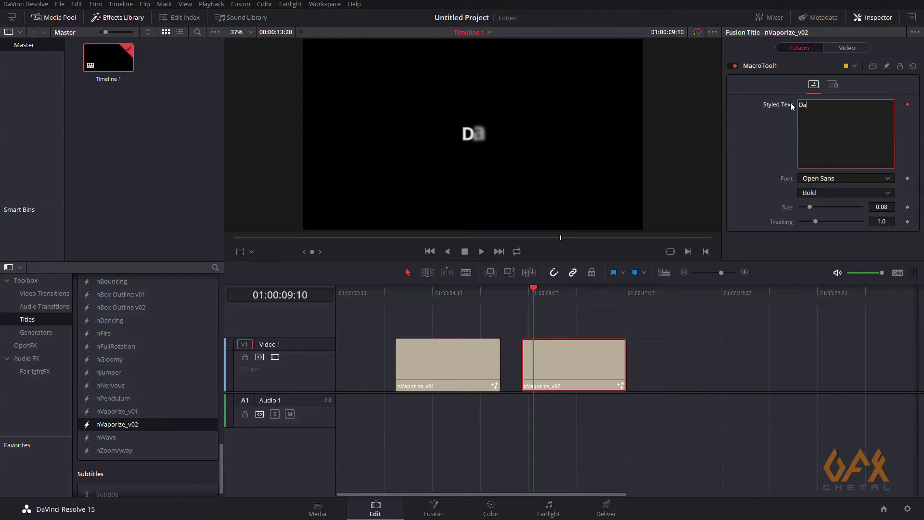
{"action": "type", "text": "Vinci"}
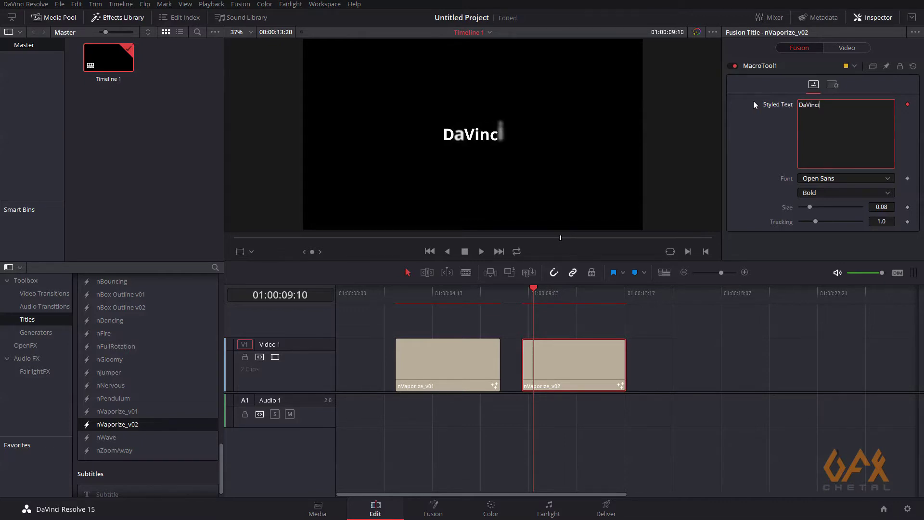
{"action": "left_click_drag", "start_coordinate": [526, 295], "coordinate": [449, 307]}
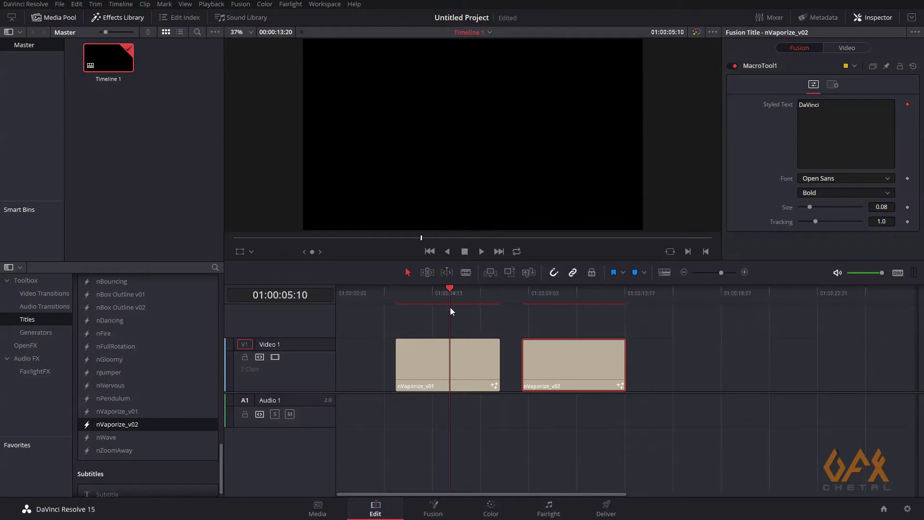
{"action": "left_click", "coordinate": [436, 352]}
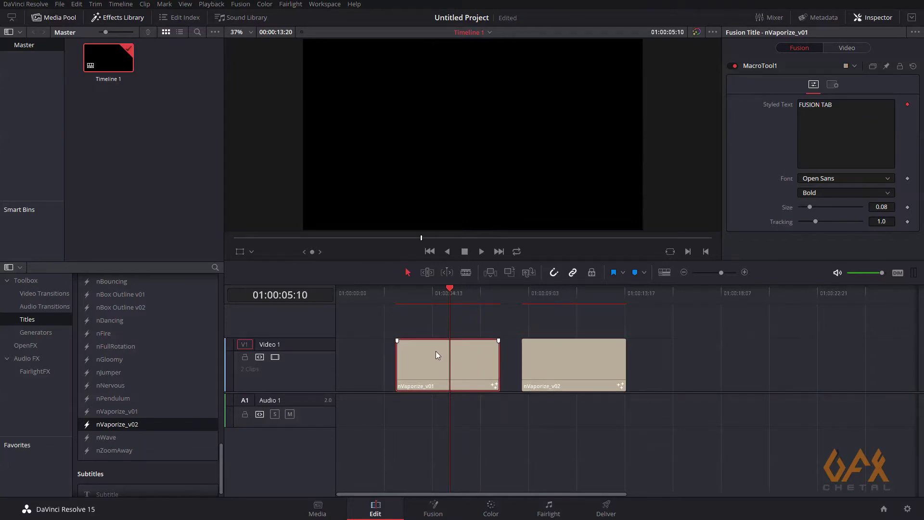
{"action": "left_click_drag", "start_coordinate": [413, 295], "coordinate": [408, 294]}
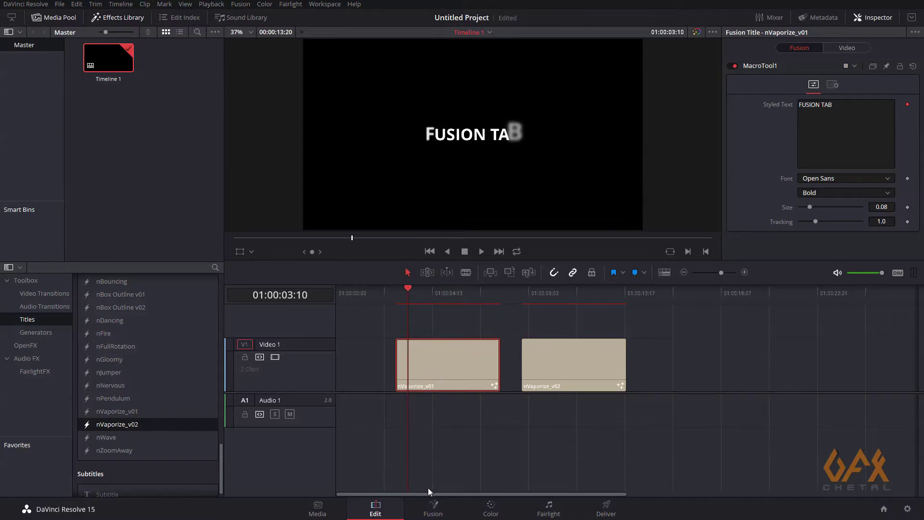
{"action": "left_click", "coordinate": [434, 507]}
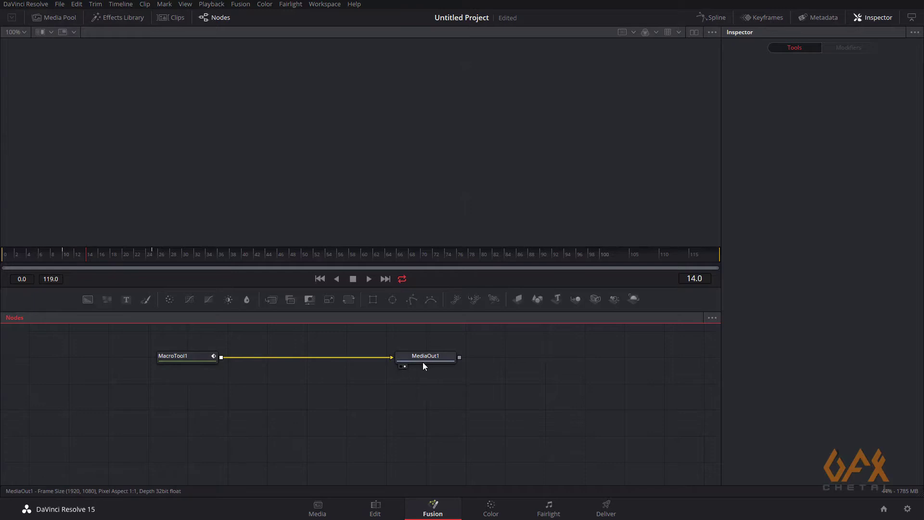
{"action": "left_click", "coordinate": [194, 355]}
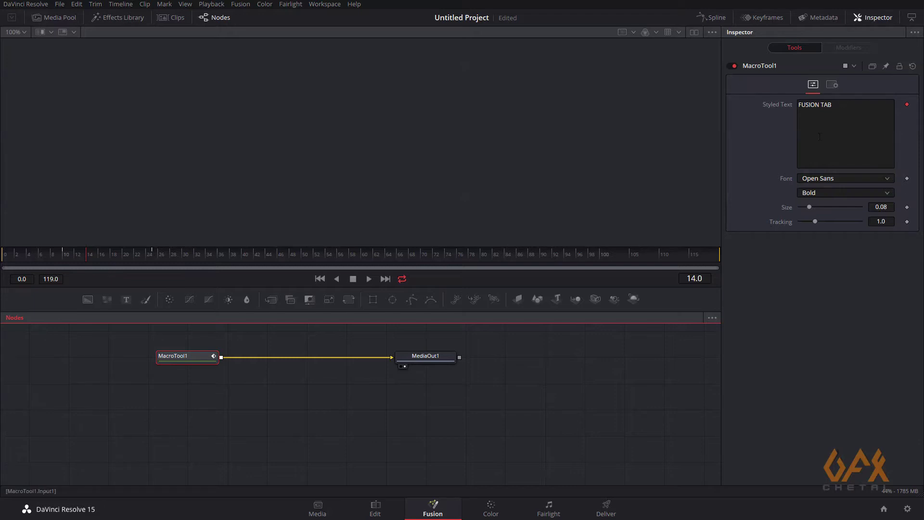
{"action": "left_click", "coordinate": [376, 508]}
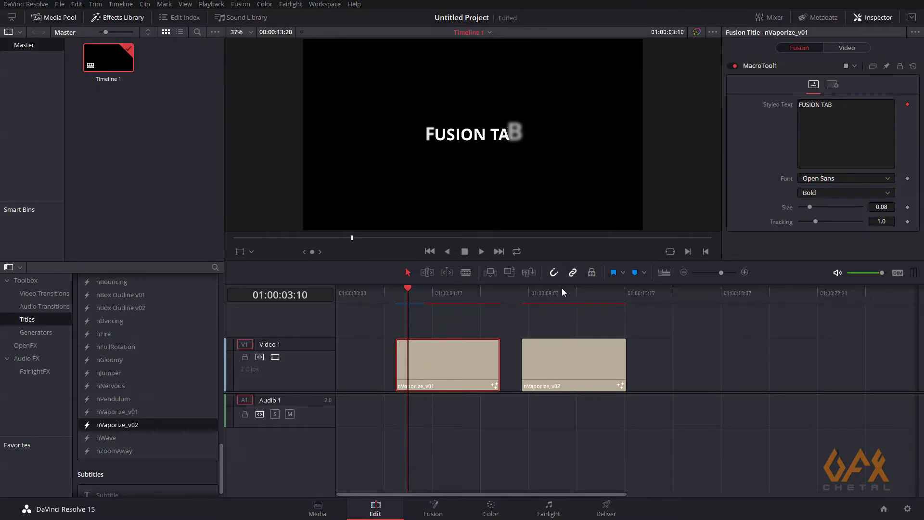
{"action": "left_click", "coordinate": [571, 289]}
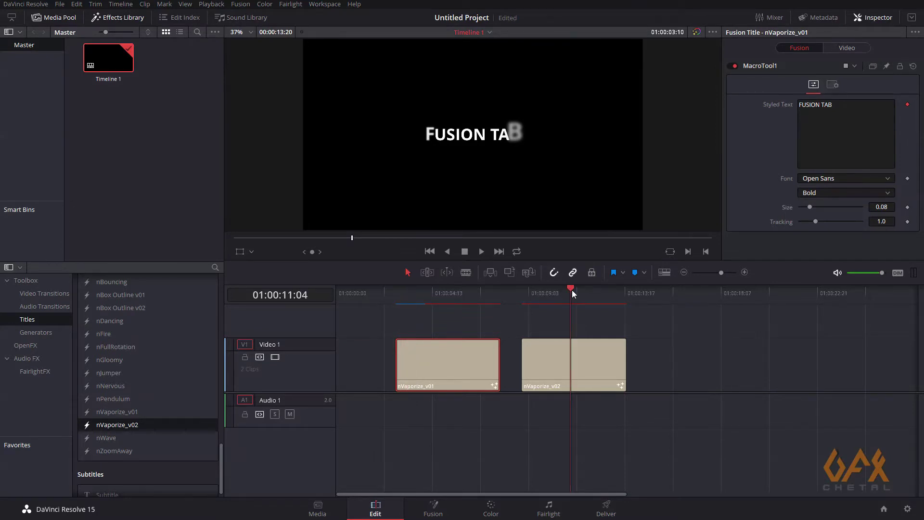
{"action": "left_click", "coordinate": [560, 366]}
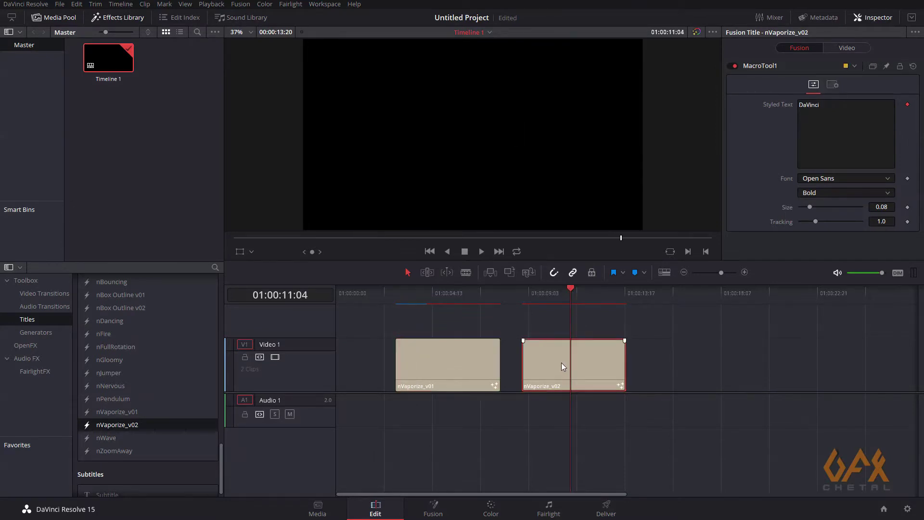
Step: In Fusion, set the DaVinci title's Text1 tracking to 1.354 inside MacroTool1, then return to Edit
{"action": "left_click", "coordinate": [435, 506]}
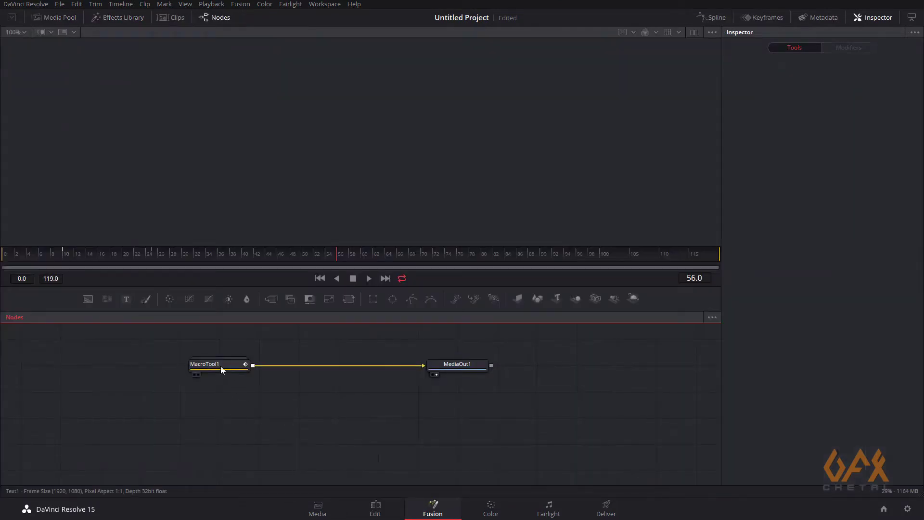
{"action": "left_click_drag", "start_coordinate": [204, 373], "coordinate": [198, 372]}
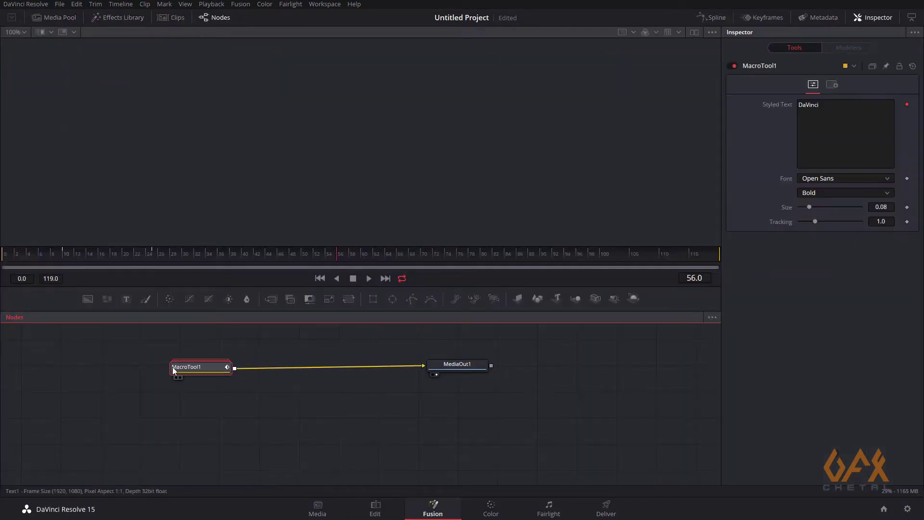
{"action": "double_click", "coordinate": [207, 367]}
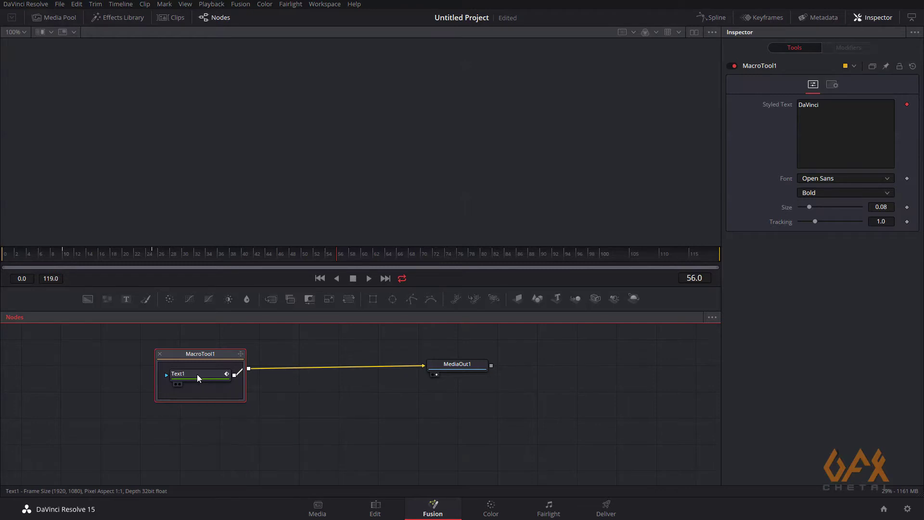
{"action": "left_click", "coordinate": [197, 376]}
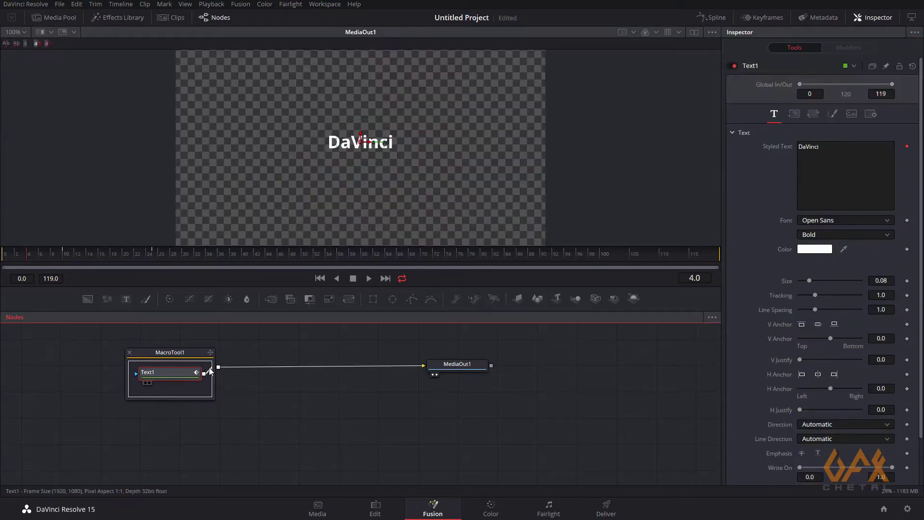
{"action": "left_click_drag", "start_coordinate": [815, 296], "coordinate": [821, 295]}
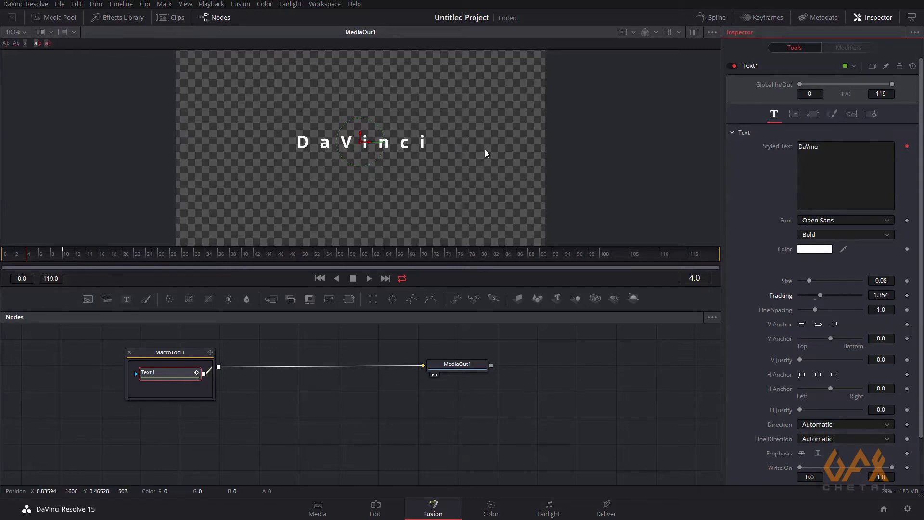
{"action": "left_click", "coordinate": [375, 508]}
Step: Scrub through the titles, select nVaporize_v01 and park the playhead at 01:00:10:07
{"action": "left_click", "coordinate": [443, 298]}
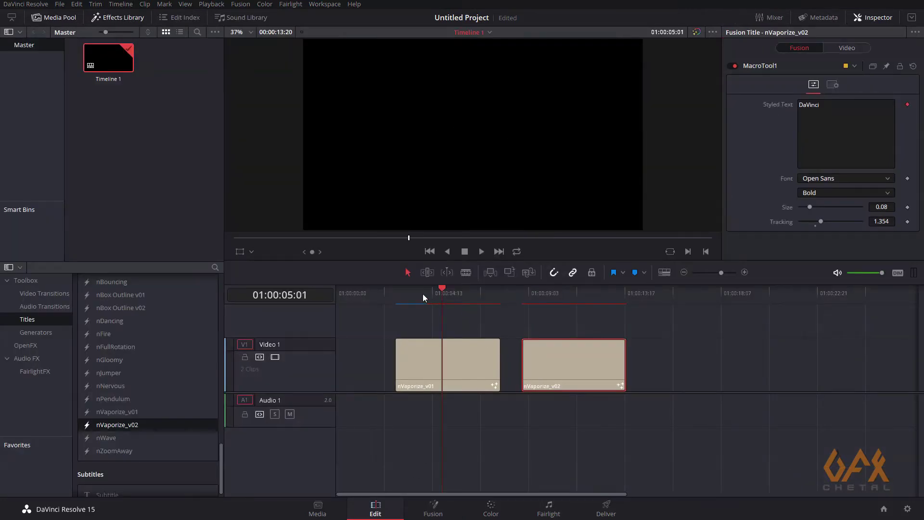
{"action": "left_click", "coordinate": [407, 293]}
{"action": "left_click", "coordinate": [407, 292]}
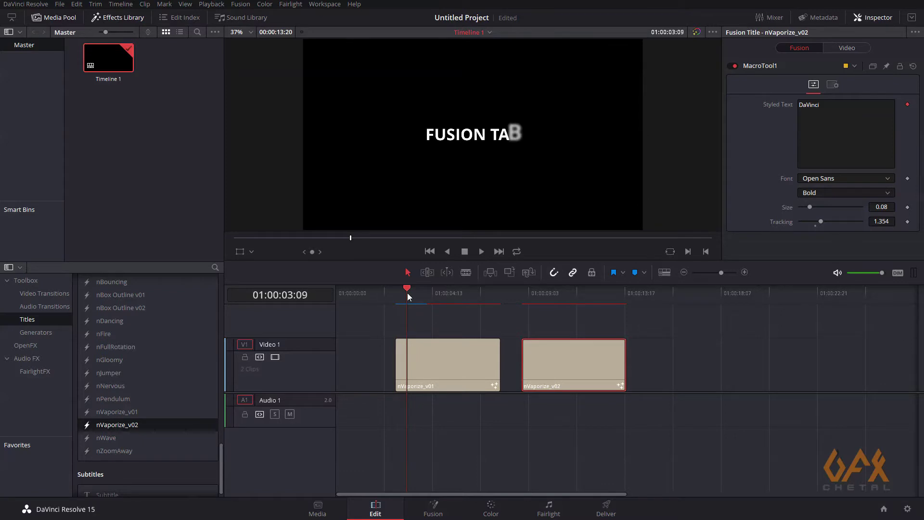
{"action": "left_click", "coordinate": [428, 345]}
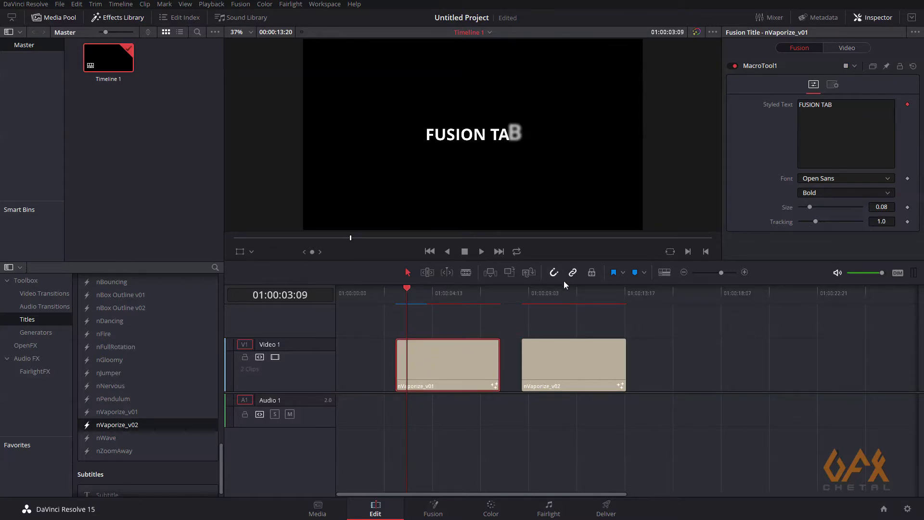
{"action": "left_click", "coordinate": [553, 297]}
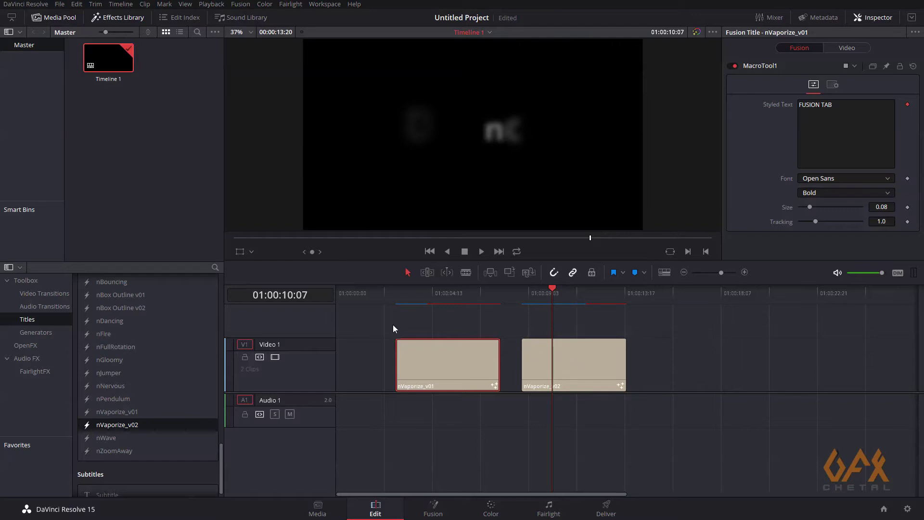
Step: Marquee-select both nVaporize title clips and delete them from Video 1
{"action": "left_click_drag", "start_coordinate": [370, 326], "coordinate": [667, 396]}
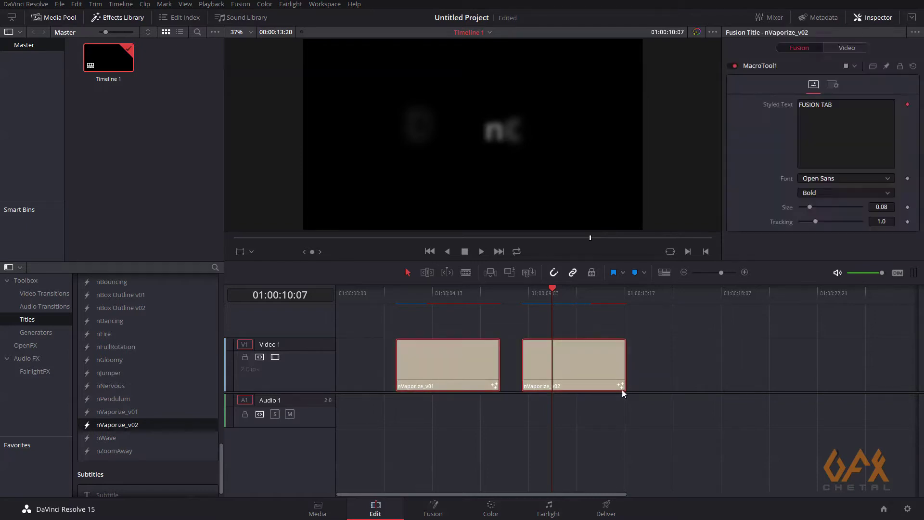
{"action": "key", "text": "Delete"}
{"action": "left_click", "coordinate": [134, 150]}
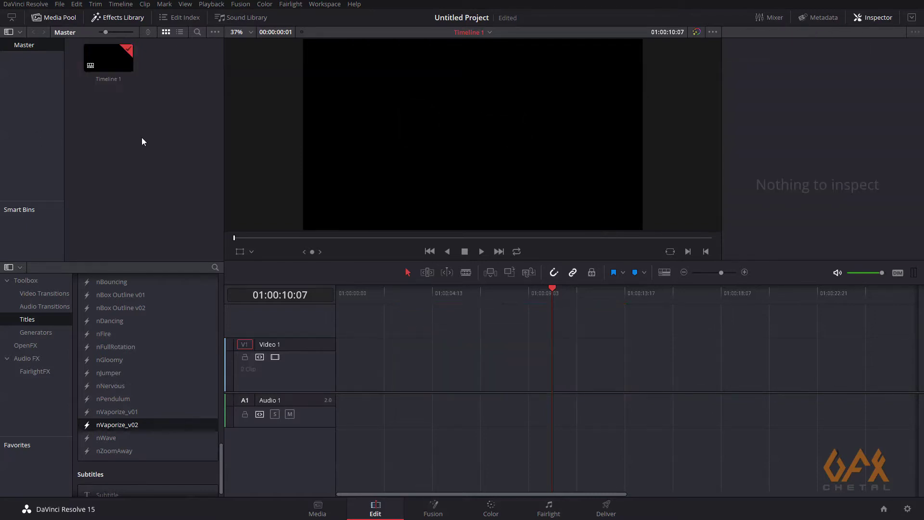
Step: Create a new Fusion Composition clip named 'First_Template' in the Media Pool
{"action": "right_click", "coordinate": [123, 116]}
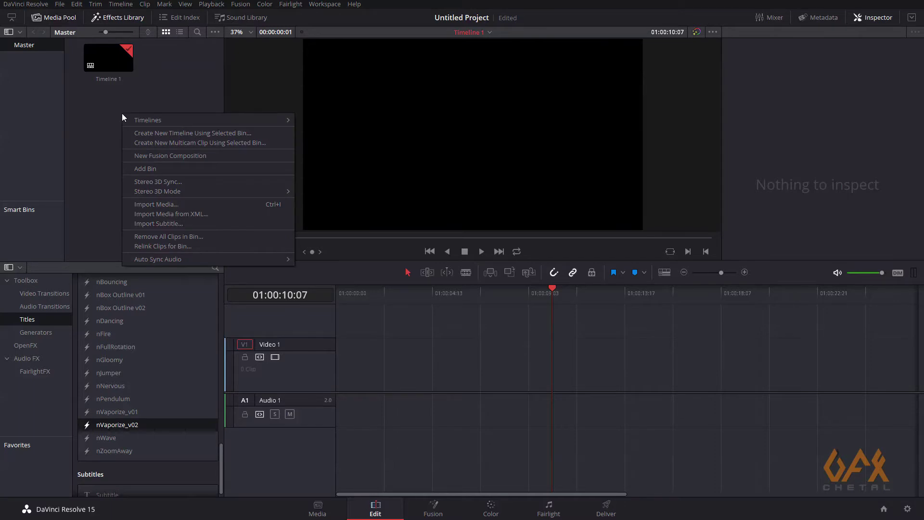
{"action": "left_click", "coordinate": [150, 155]}
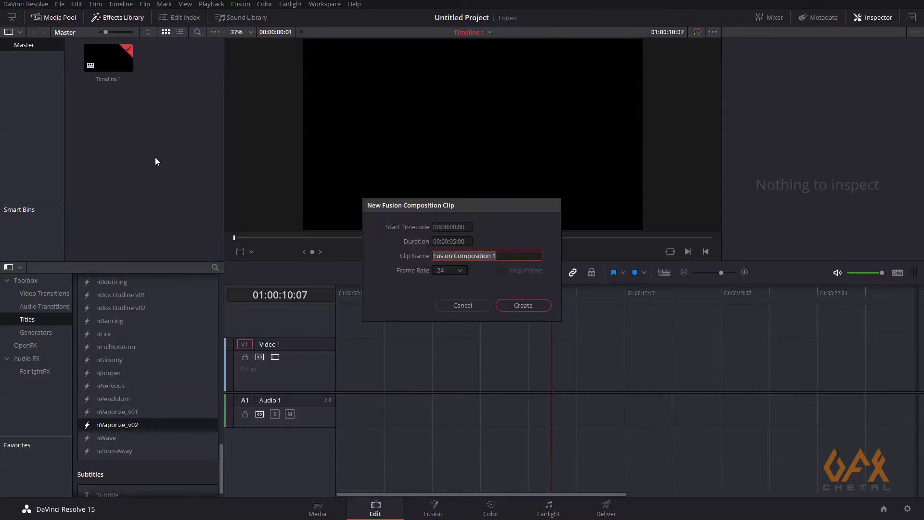
{"action": "type", "text": "First"}
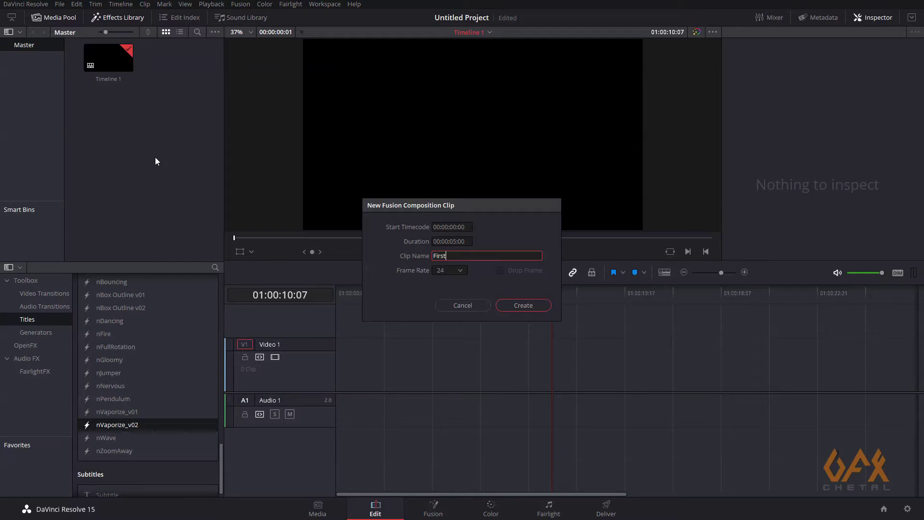
{"action": "type", "text": "_Template"}
{"action": "left_click", "coordinate": [520, 306]}
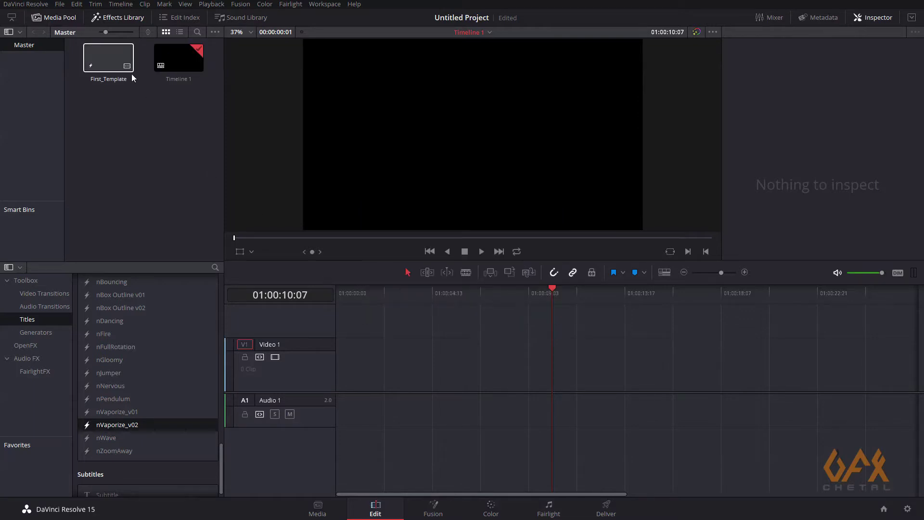
Step: Open First_Template on the Fusion page and add a Text+ node
{"action": "left_click", "coordinate": [104, 58]}
{"action": "left_click", "coordinate": [433, 509]}
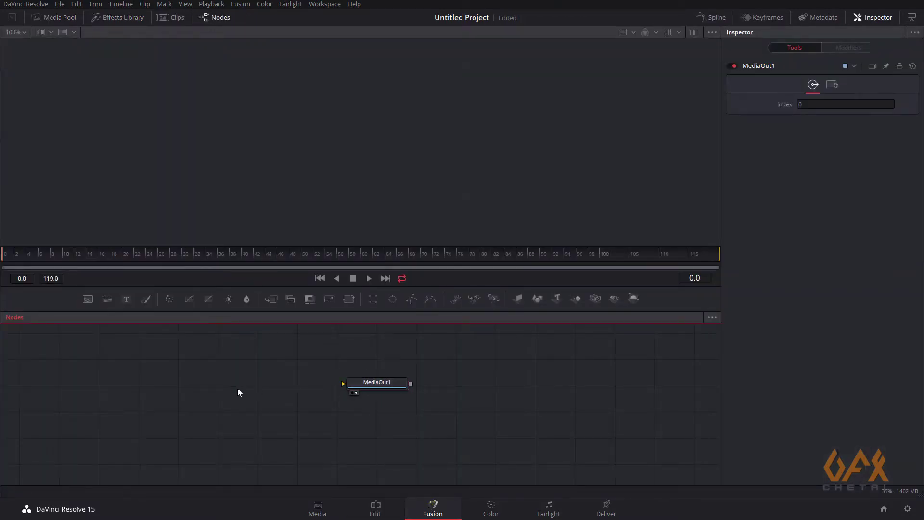
{"action": "left_click", "coordinate": [128, 298]}
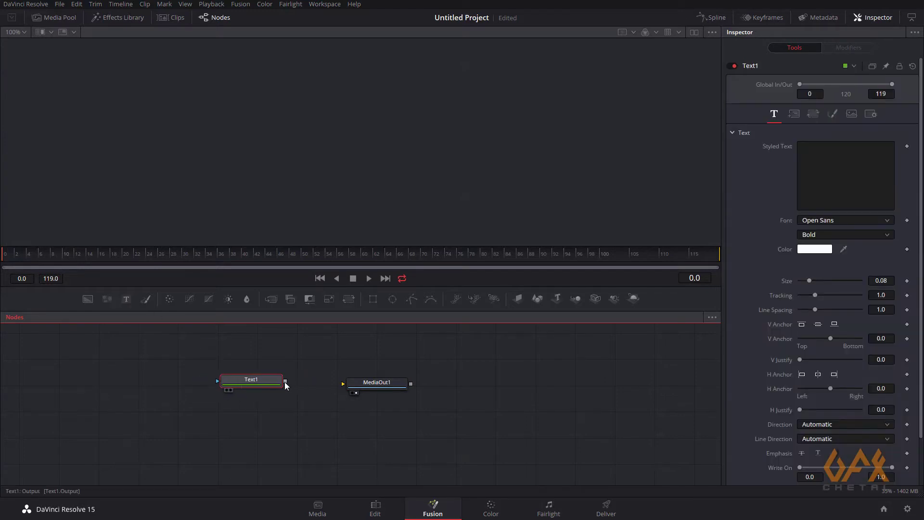
Step: Connect Text1 to MediaOut1 and type 'First Template' as its Styled Text
{"action": "left_click_drag", "start_coordinate": [285, 381], "coordinate": [343, 384]}
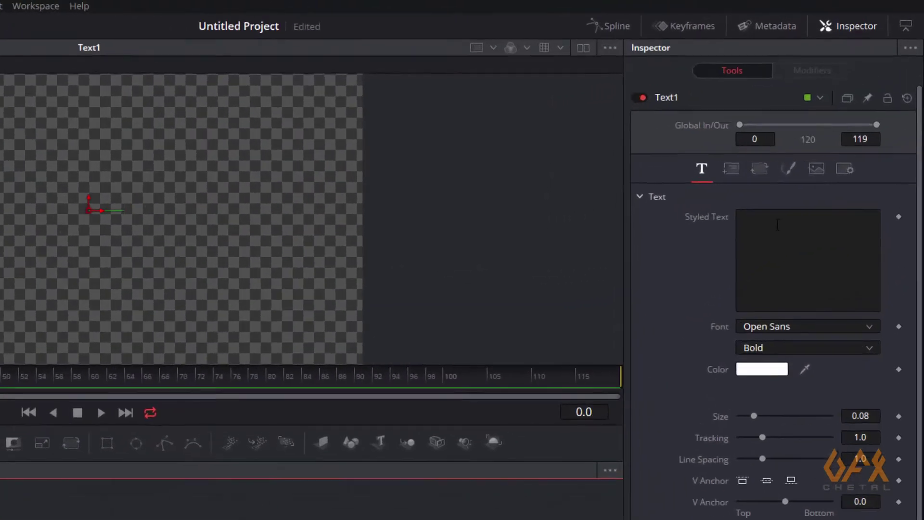
{"action": "left_click", "coordinate": [825, 151]}
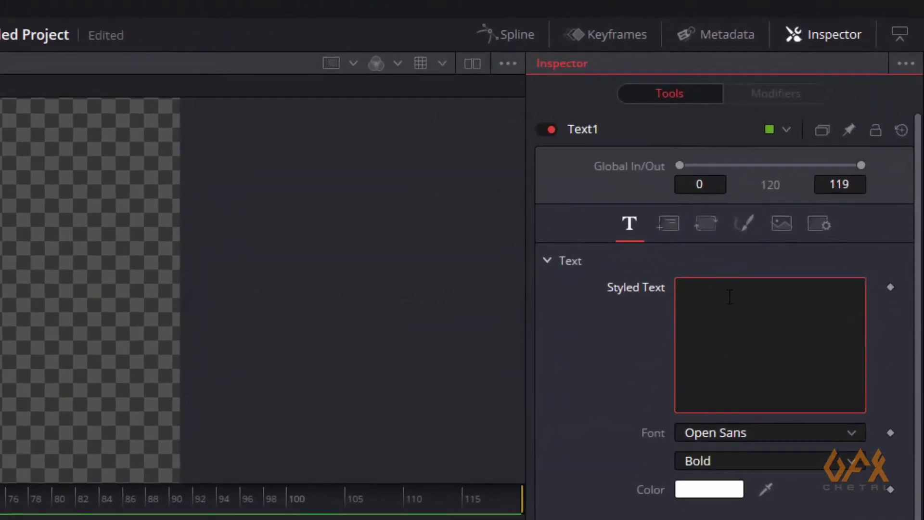
{"action": "type", "text": "First Te"}
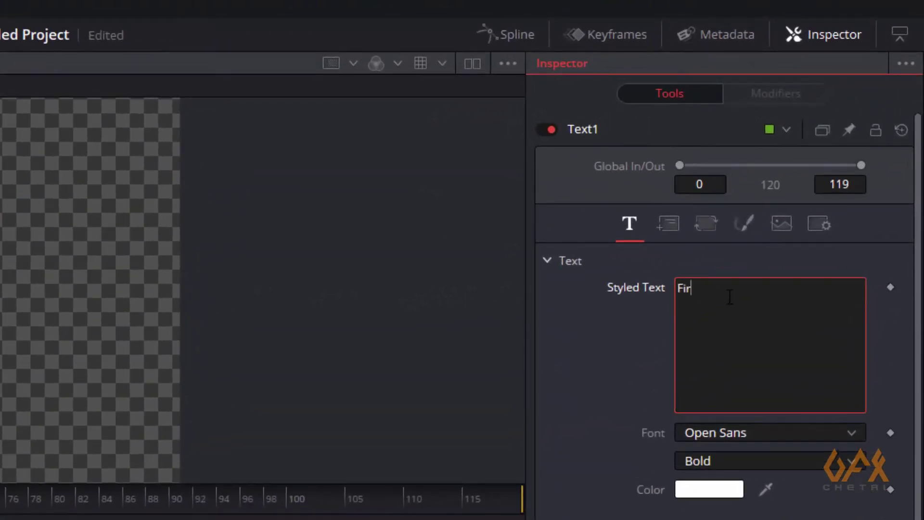
{"action": "type", "text": "mplate"}
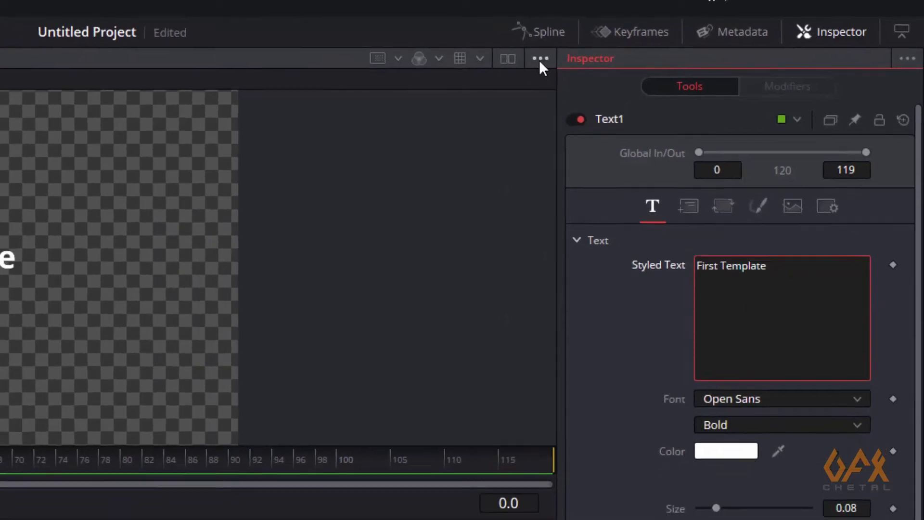
Step: Turn off the viewer's Checker Underlay, then shift the nodes and select Text1
{"action": "left_click", "coordinate": [508, 63]}
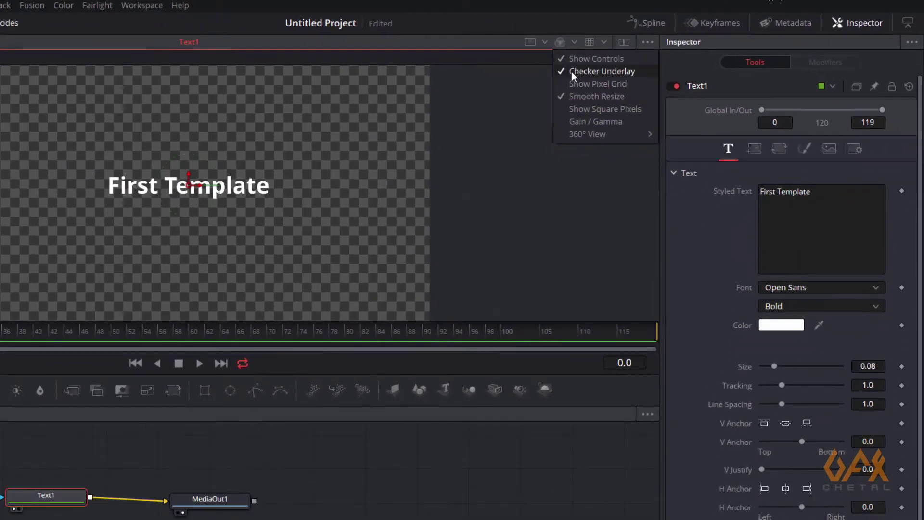
{"action": "left_click", "coordinate": [571, 70]}
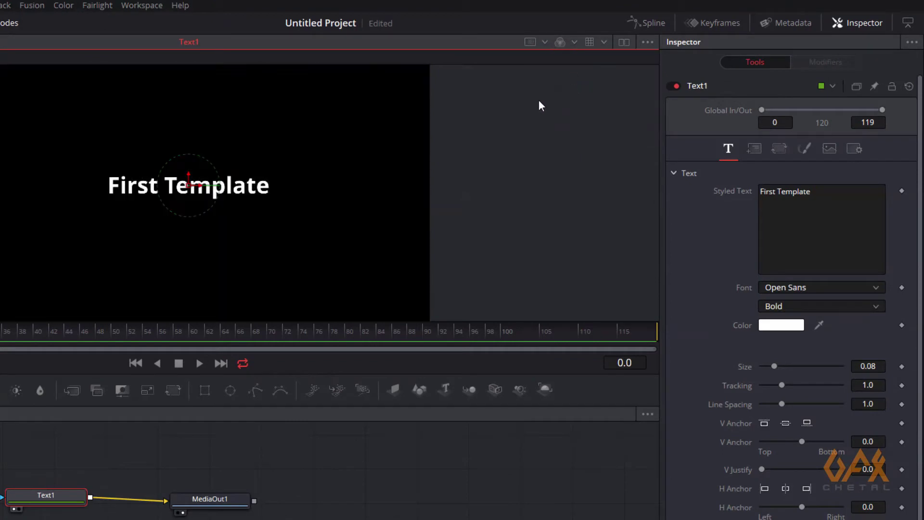
{"action": "scroll", "coordinate": [264, 240], "scroll_direction": "up", "scroll_amount": 3}
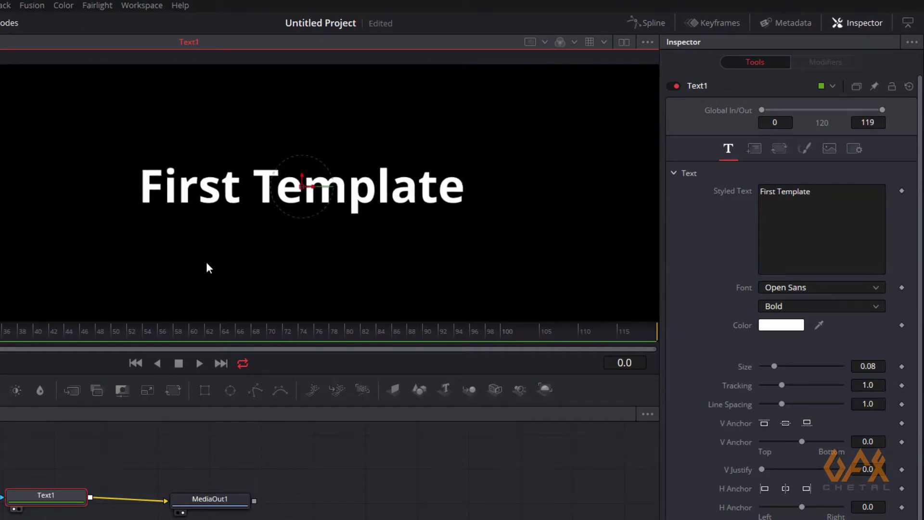
{"action": "left_click_drag", "start_coordinate": [46, 499], "coordinate": [228, 506]}
{"action": "left_click", "coordinate": [235, 504]}
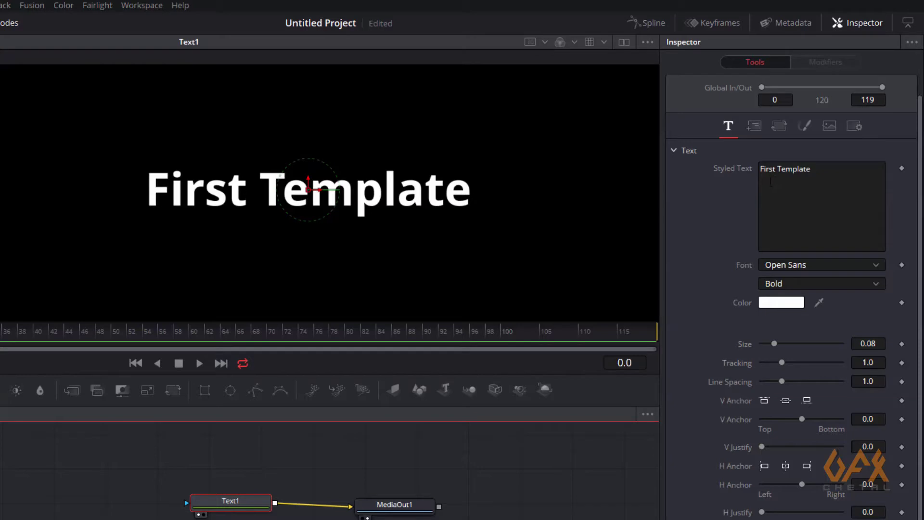
Step: Add a Follower modifier to Styled Text and expand its Transform tab's Size settings
{"action": "right_click", "coordinate": [770, 181]}
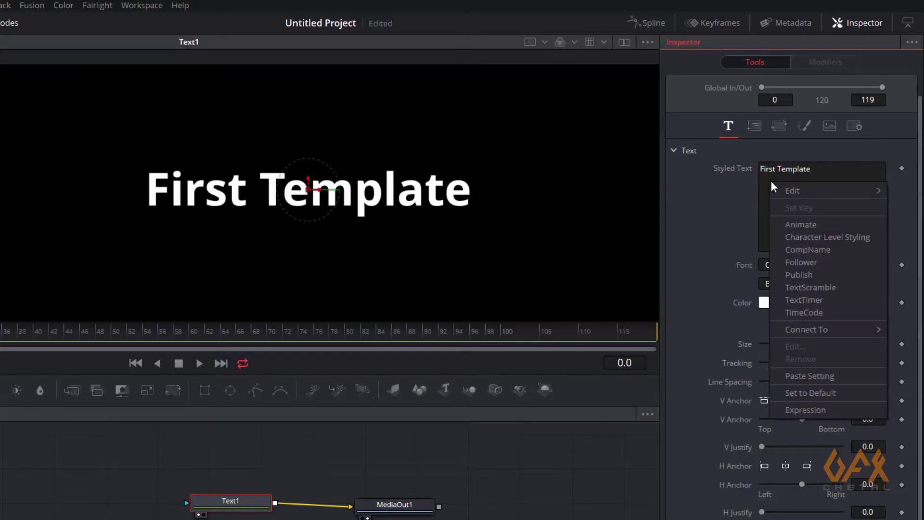
{"action": "left_click", "coordinate": [802, 263]}
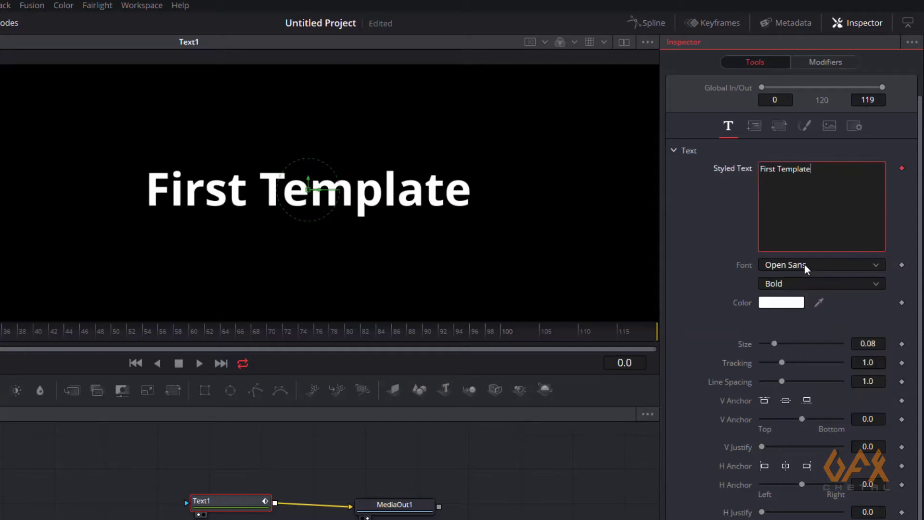
{"action": "left_click", "coordinate": [829, 64]}
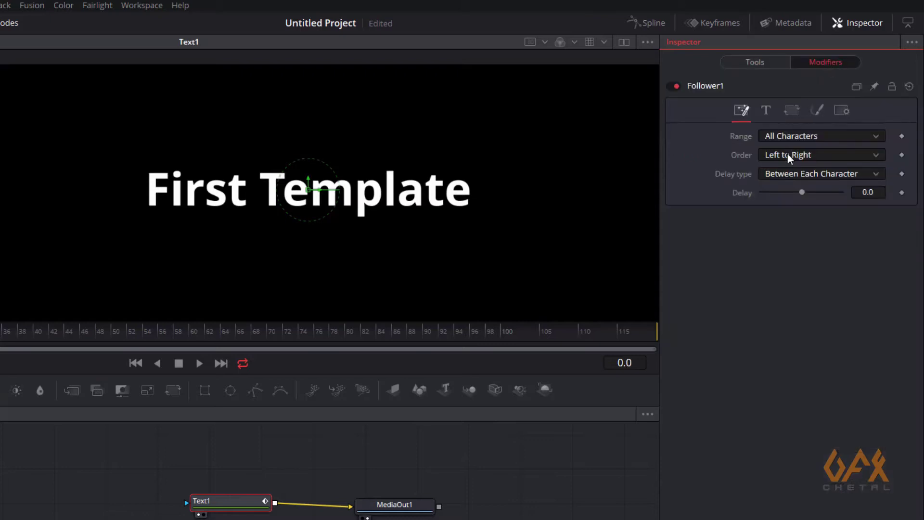
{"action": "left_click", "coordinate": [793, 110]}
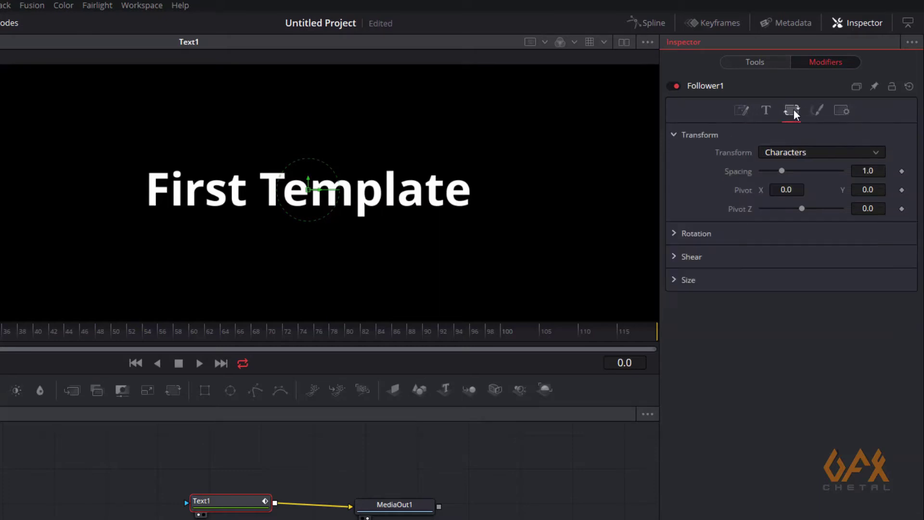
{"action": "left_click", "coordinate": [674, 280]}
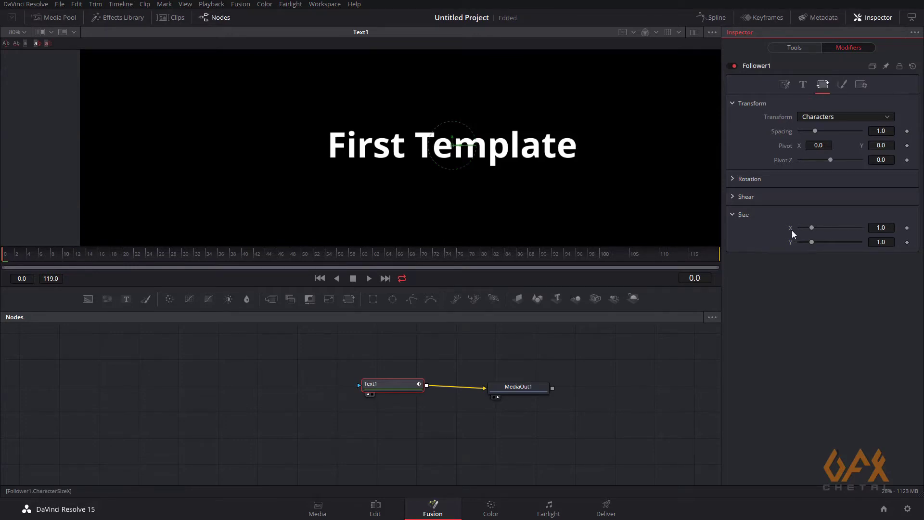
Step: Set Follower1's Size X to 2.0 and Size Y to 0.0
{"action": "left_click", "coordinate": [885, 227]}
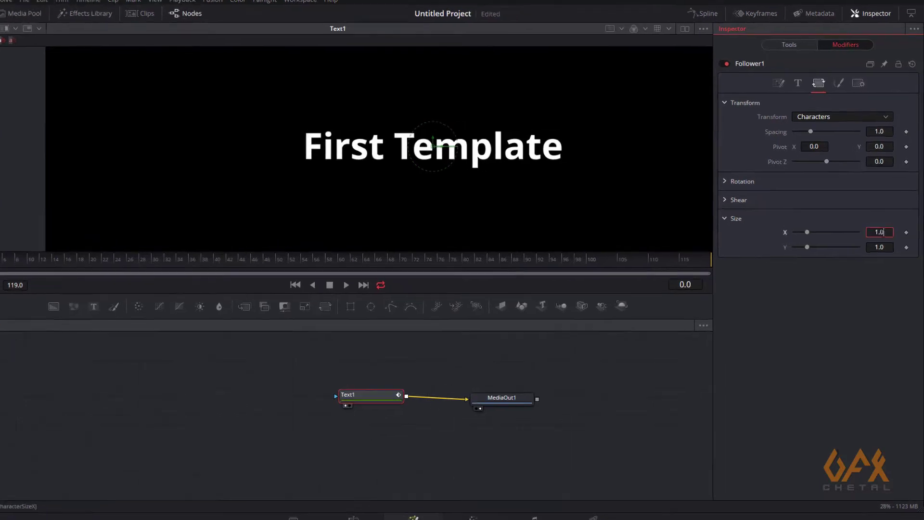
{"action": "type", "text": "2"}
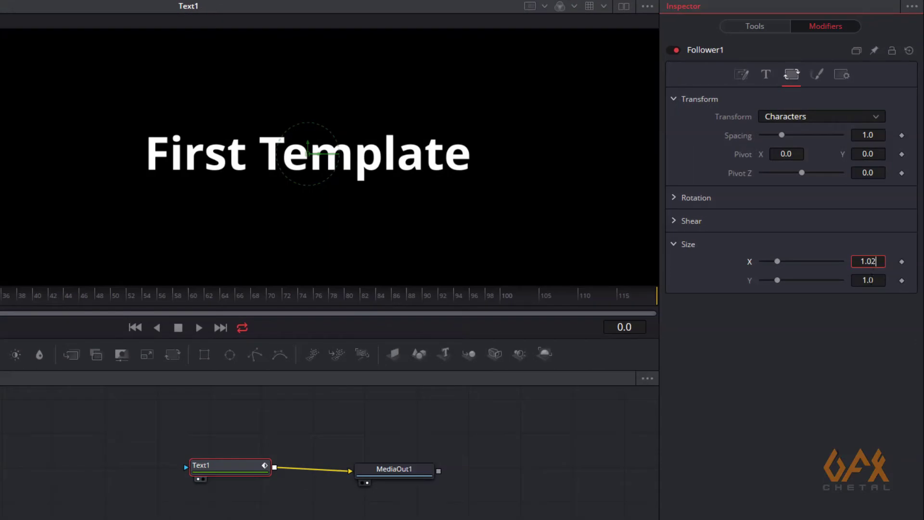
{"action": "key", "text": "ctrl+a"}
{"action": "type", "text": "2"}
{"action": "left_click", "coordinate": [870, 280]}
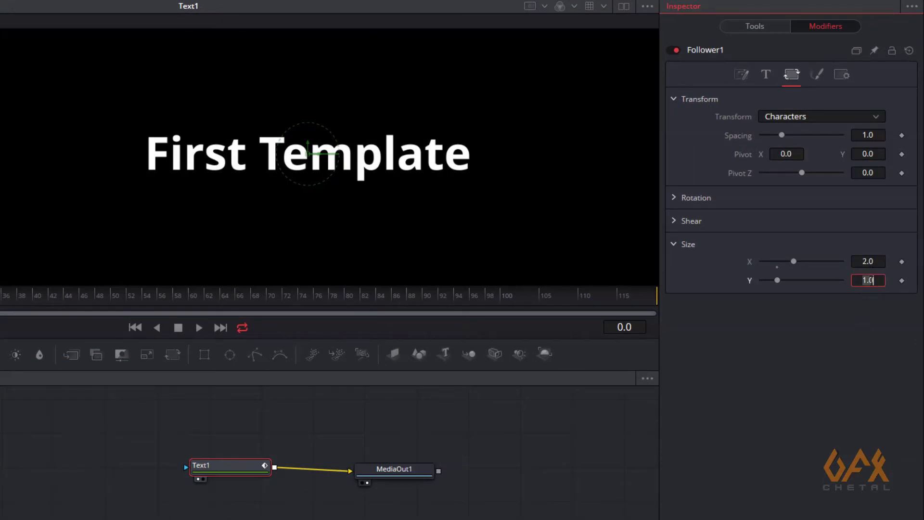
{"action": "type", "text": "0"}
{"action": "key", "text": "Return"}
Step: Set keyframes on Size X (2.0) and Size Y (0.0) at frame 0
{"action": "left_click_drag", "start_coordinate": [512, 132], "coordinate": [480, 144]}
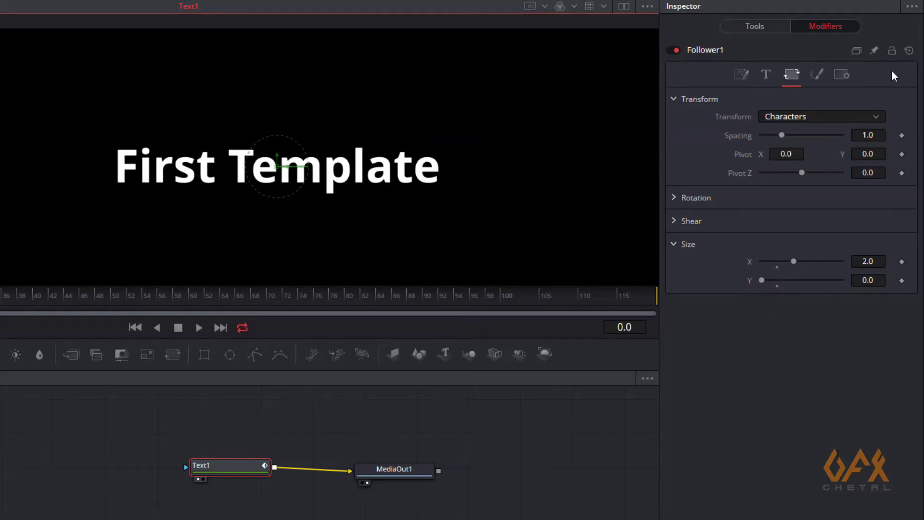
{"action": "left_click", "coordinate": [901, 262]}
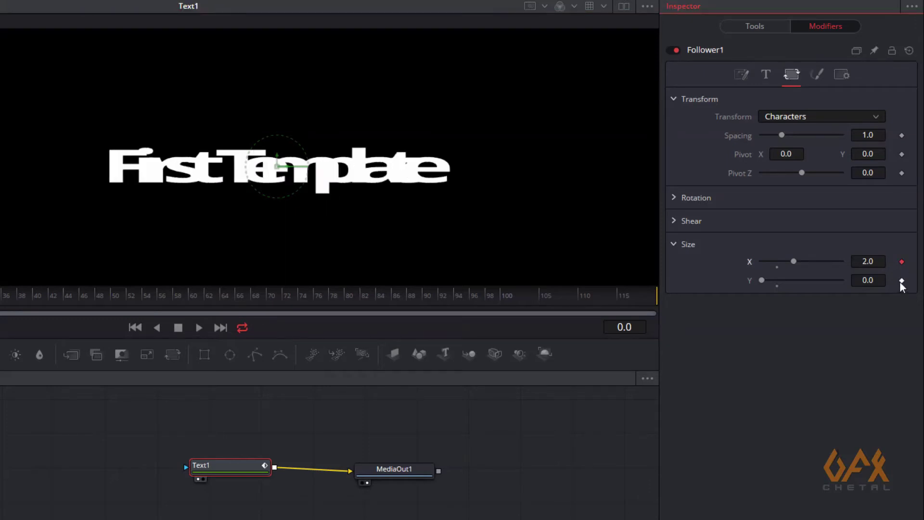
{"action": "left_click", "coordinate": [901, 281]}
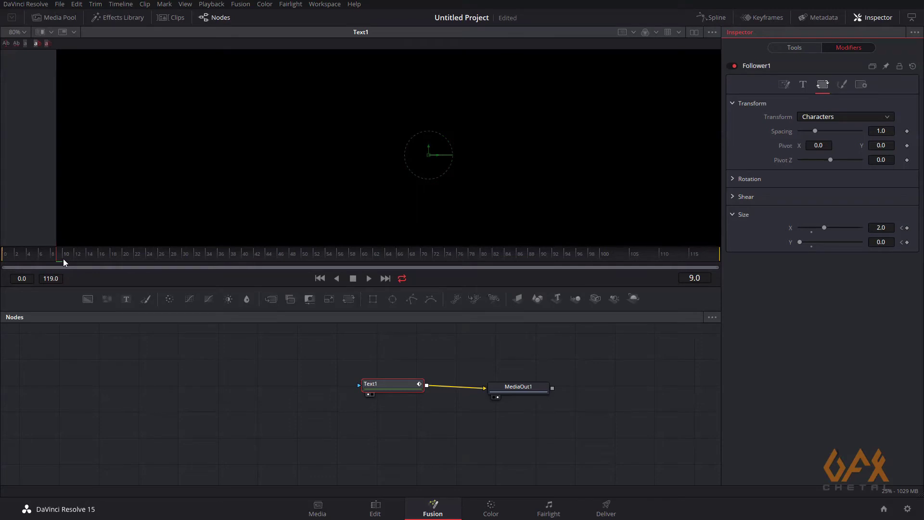
Step: At frame 12, set Follower1's Size X and Y to 1.0, then scrub from frame 0
{"action": "left_click_drag", "start_coordinate": [62, 258], "coordinate": [70, 258]}
{"action": "left_click", "coordinate": [885, 227]}
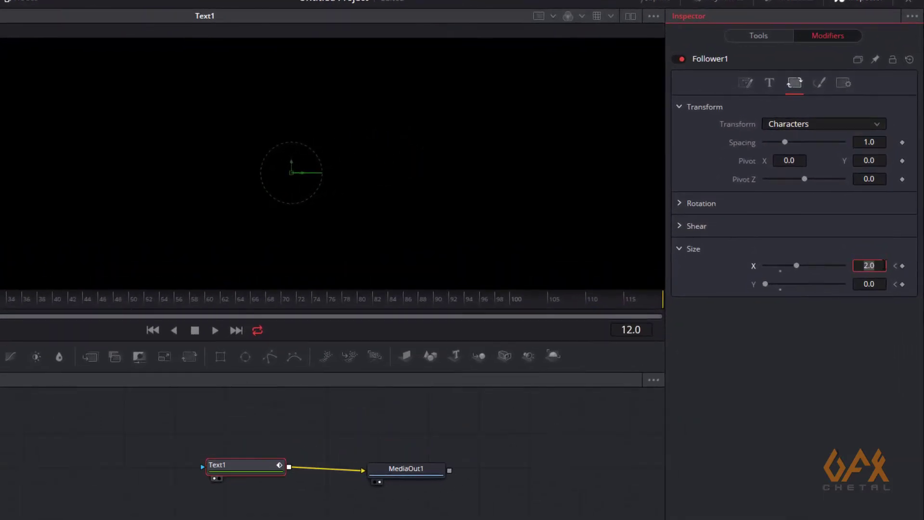
{"action": "type", "text": "1"}
{"action": "key", "text": "Tab"}
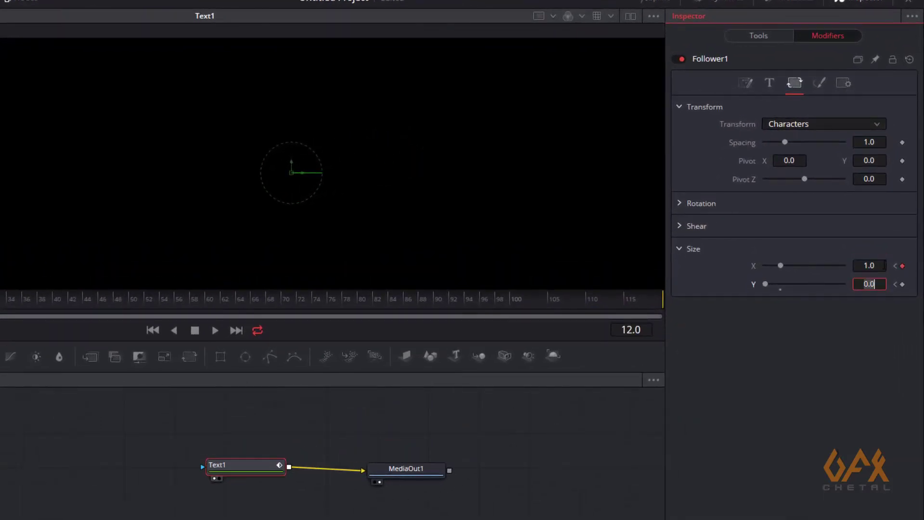
{"action": "type", "text": "1"}
{"action": "left_click", "coordinate": [7, 257]}
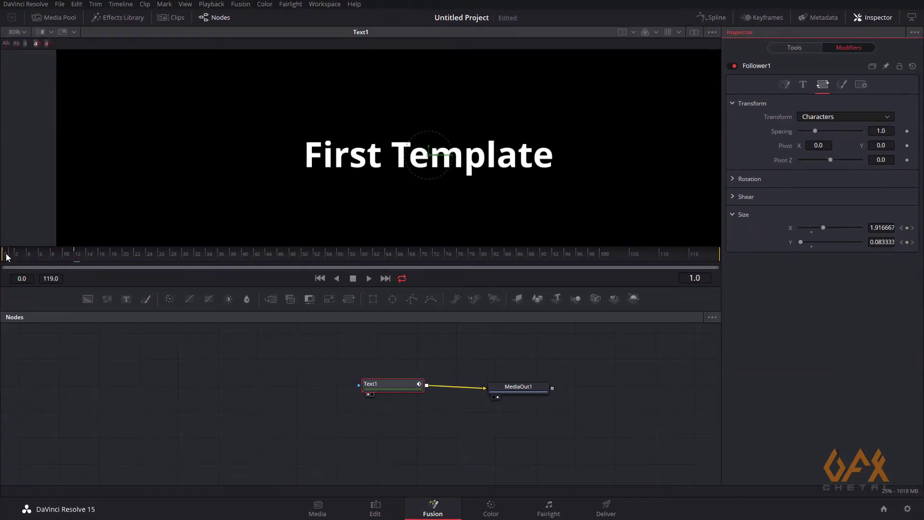
{"action": "mouse_move", "coordinate": [7, 256]}
{"action": "left_mouse_down"}
{"action": "mouse_move", "coordinate": [73, 258]}
{"action": "mouse_move", "coordinate": [6, 258]}
{"action": "left_mouse_up"}
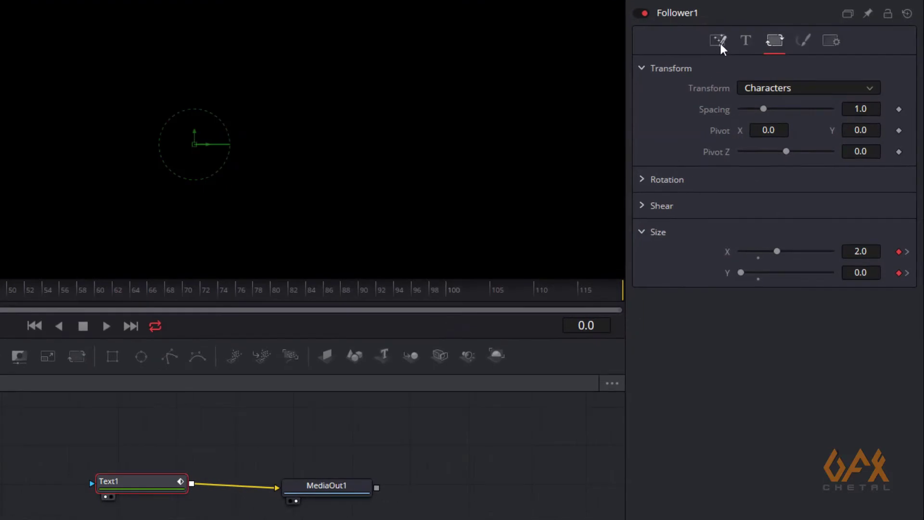
Step: Set Follower1's Between Each Character delay to 3.0 and scrub to preview the staggered letters
{"action": "left_click", "coordinate": [719, 41]}
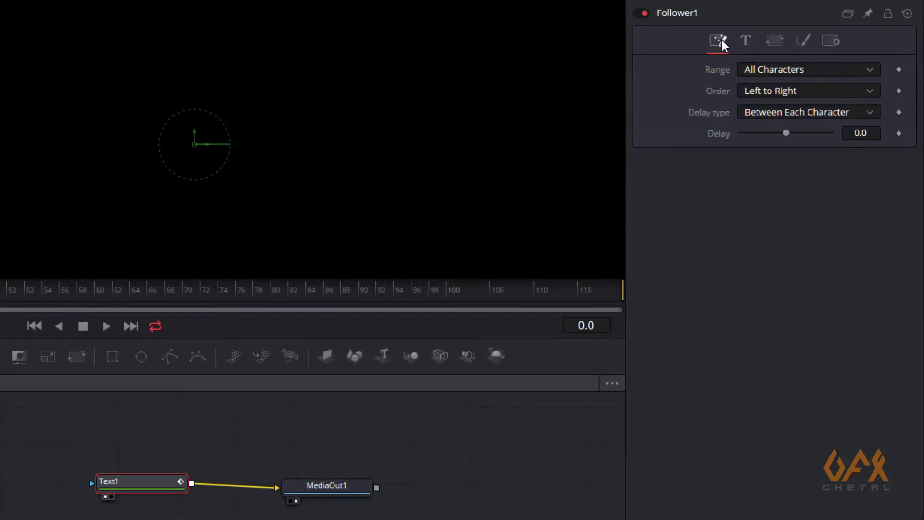
{"action": "left_click", "coordinate": [868, 135]}
{"action": "type", "text": "3"}
{"action": "key", "text": "Return"}
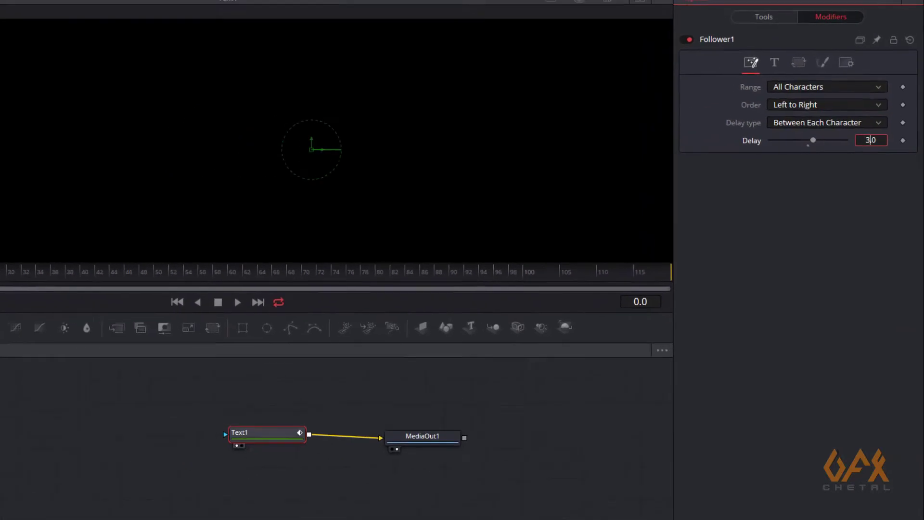
{"action": "mouse_move", "coordinate": [12, 255]}
{"action": "left_mouse_down"}
{"action": "mouse_move", "coordinate": [289, 247]}
{"action": "mouse_move", "coordinate": [1, 254]}
{"action": "left_mouse_up"}
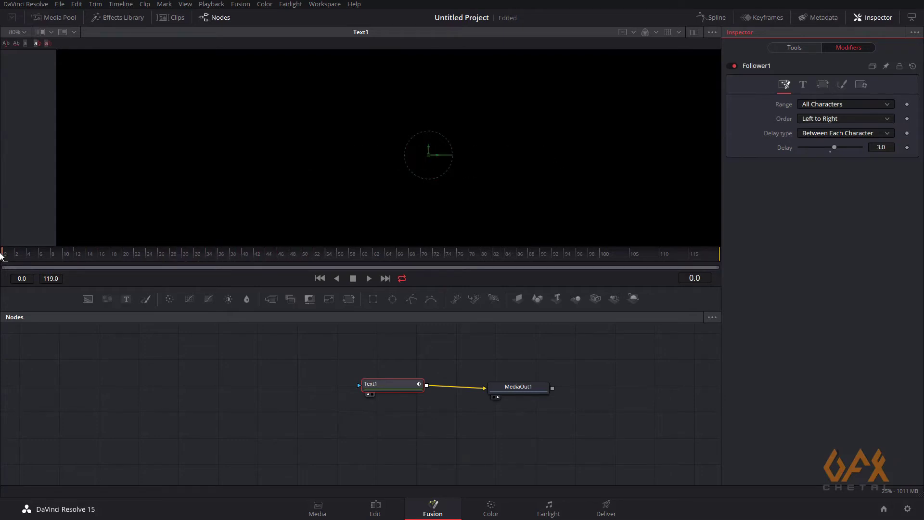
{"action": "left_click", "coordinate": [369, 278]}
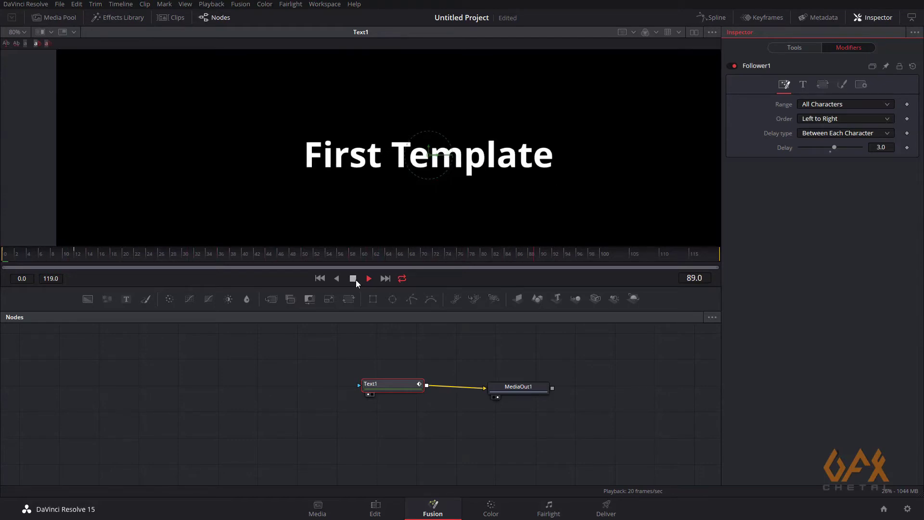
{"action": "left_click", "coordinate": [353, 278]}
{"action": "left_click_drag", "start_coordinate": [127, 253], "coordinate": [79, 262]}
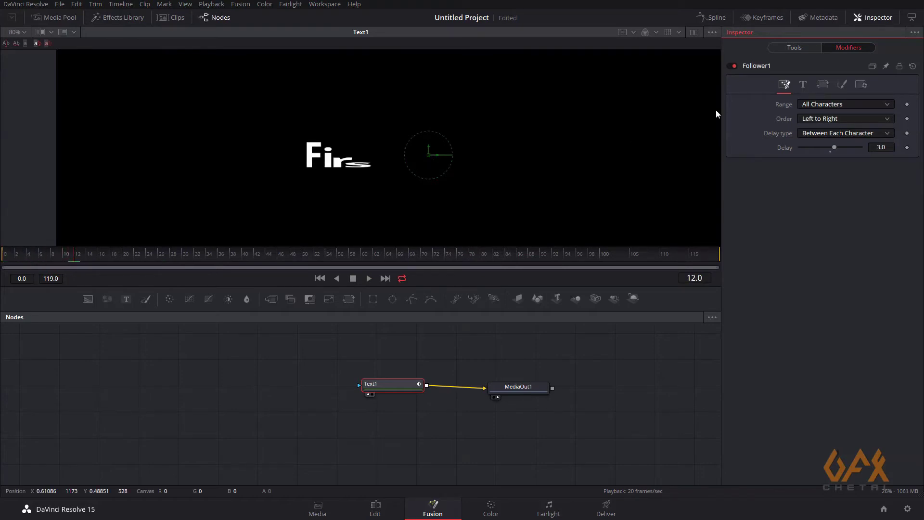
Step: Smooth the Styled Text Character Size X and Y keyframes into eased curves with Shift+S in the Spline editor
{"action": "left_click", "coordinate": [715, 19]}
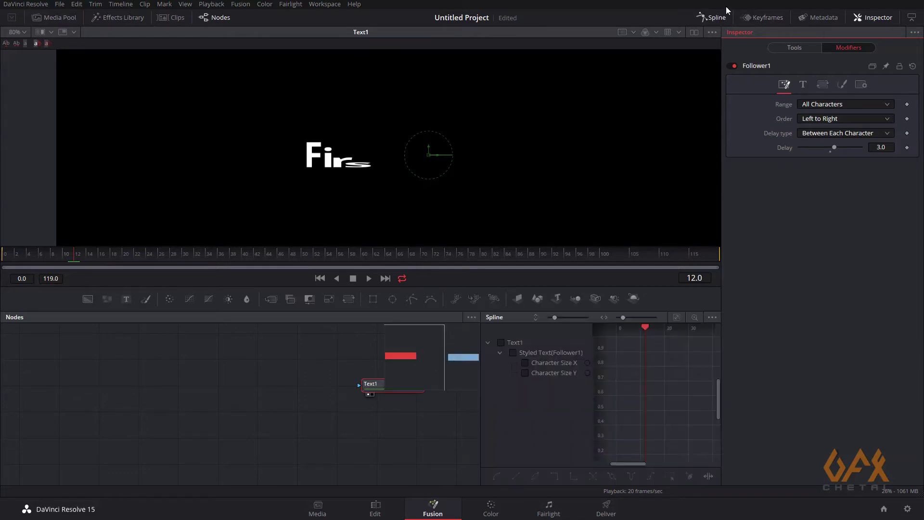
{"action": "left_click_drag", "start_coordinate": [481, 354], "coordinate": [103, 366]}
{"action": "left_click", "coordinate": [119, 353]}
{"action": "left_click", "coordinate": [120, 353]}
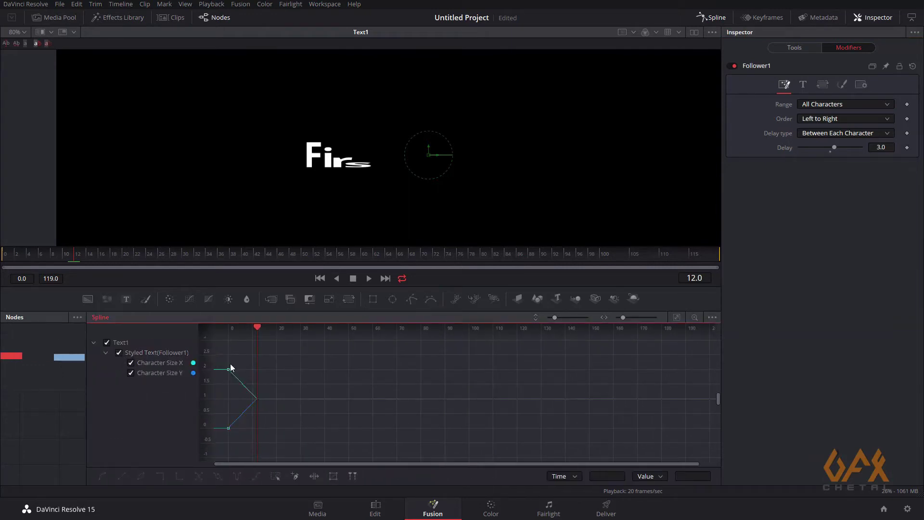
{"action": "key", "text": "ctrl+f"}
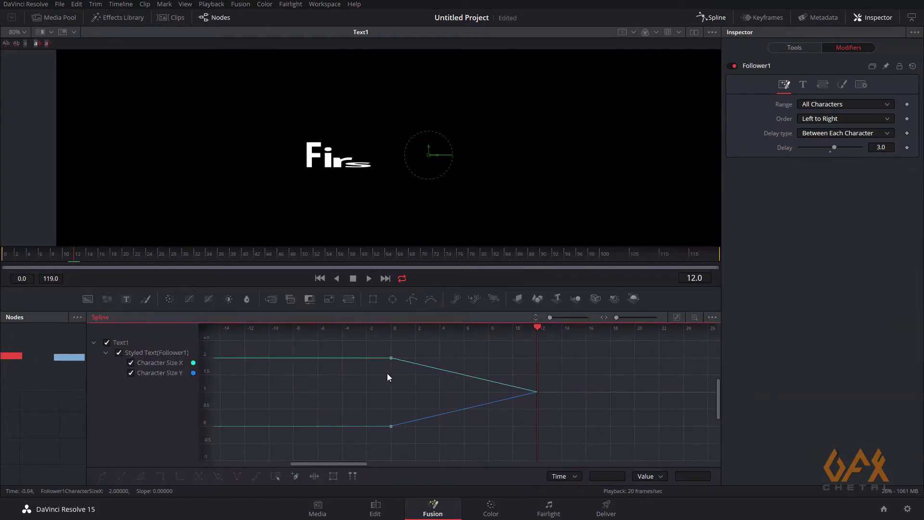
{"action": "left_click_drag", "start_coordinate": [368, 342], "coordinate": [577, 482]}
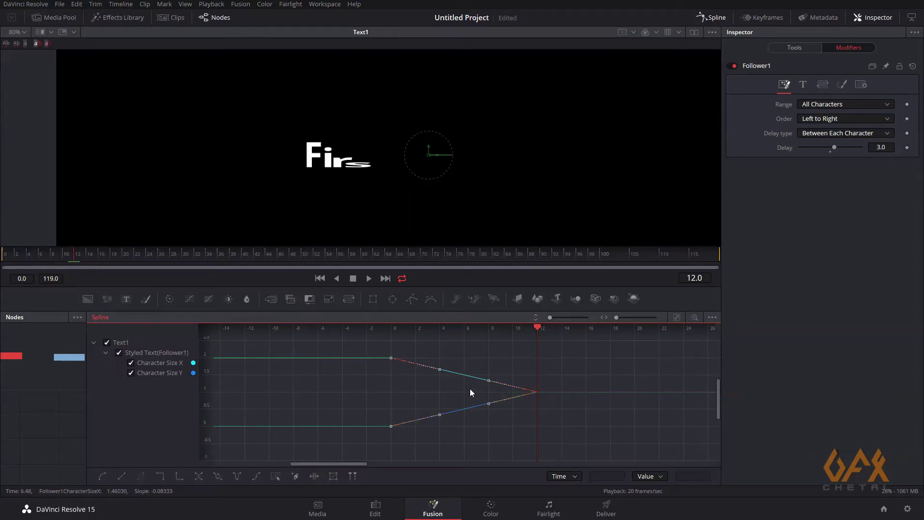
{"action": "key", "text": "shift+s"}
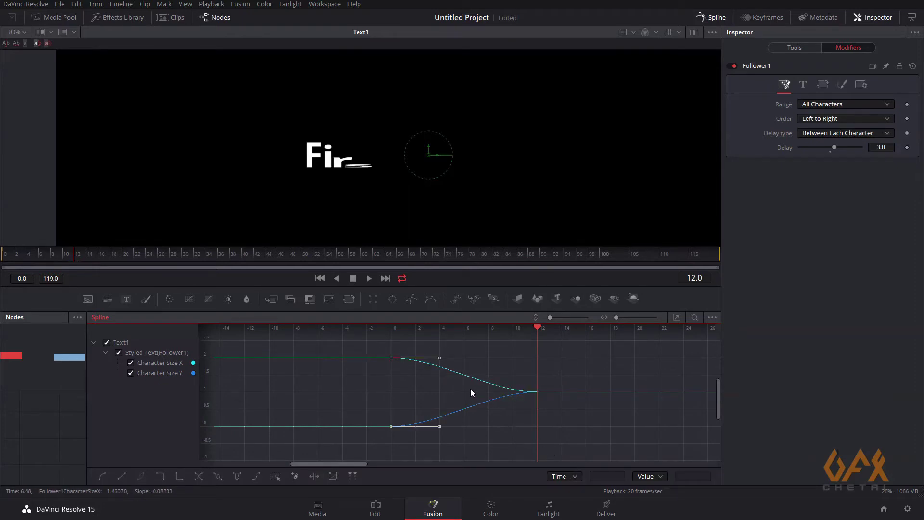
{"action": "left_click", "coordinate": [714, 18]}
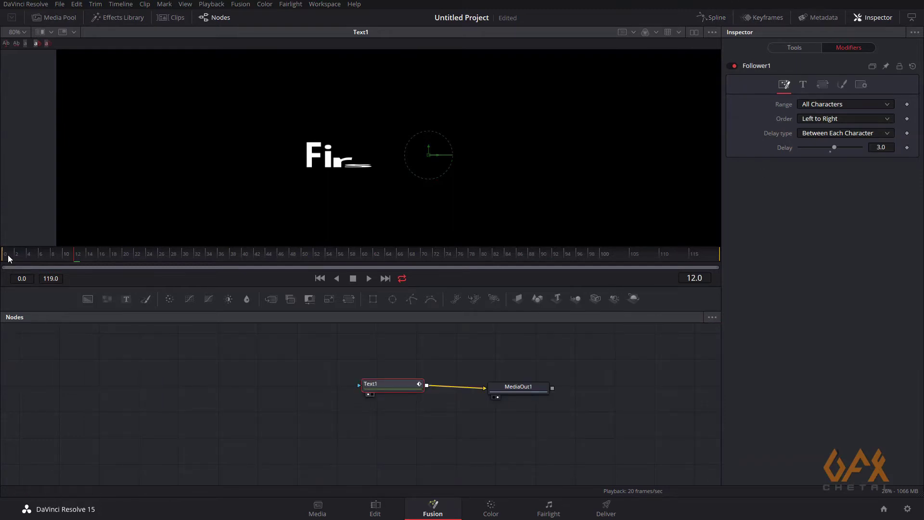
Step: Play and scrub the eased title animation from frame 0 to review it
{"action": "key", "text": "Home"}
{"action": "left_click", "coordinate": [369, 278]}
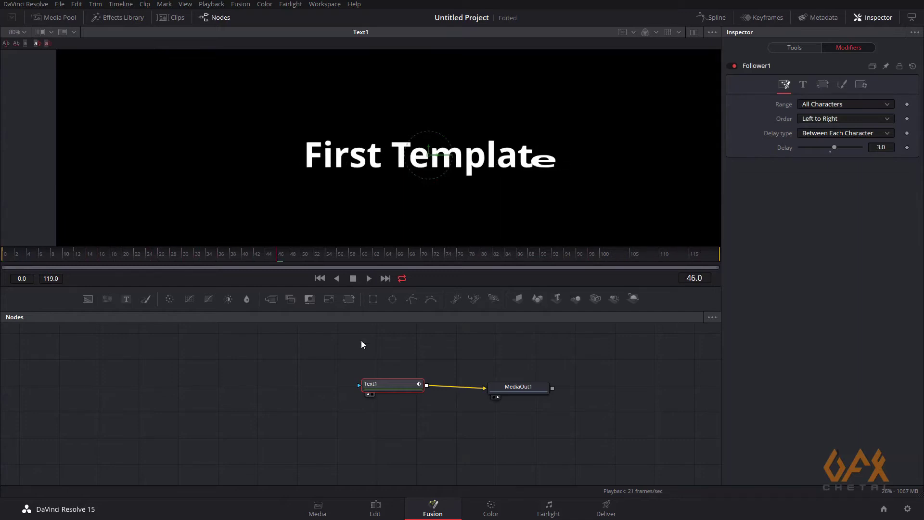
{"action": "left_click_drag", "start_coordinate": [198, 258], "coordinate": [339, 261]}
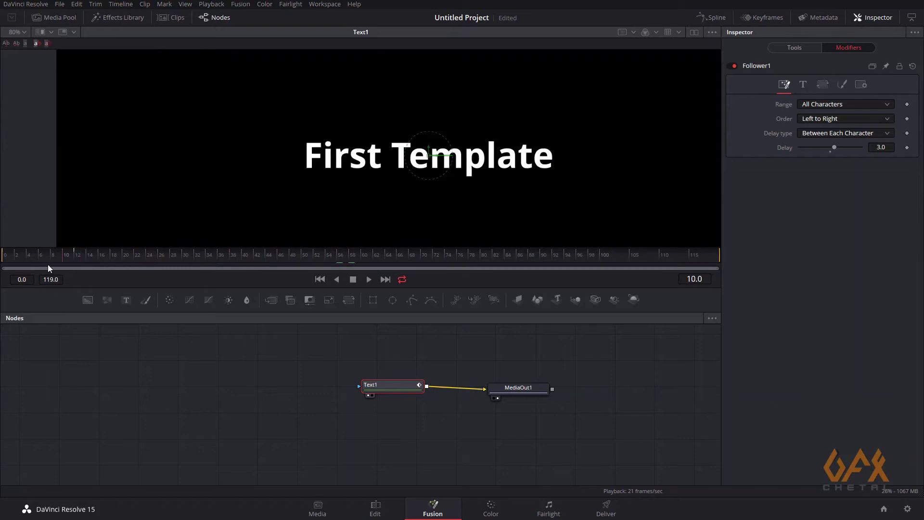
{"action": "left_click_drag", "start_coordinate": [48, 264], "coordinate": [27, 265]}
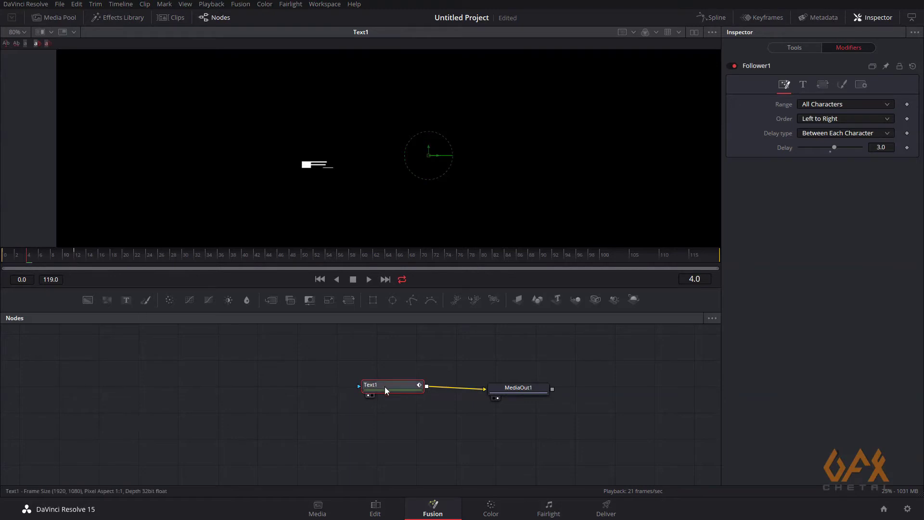
Step: Move the Text1 node left, away from MediaOut1, previewing the title build-up again
{"action": "left_click_drag", "start_coordinate": [385, 386], "coordinate": [255, 388]}
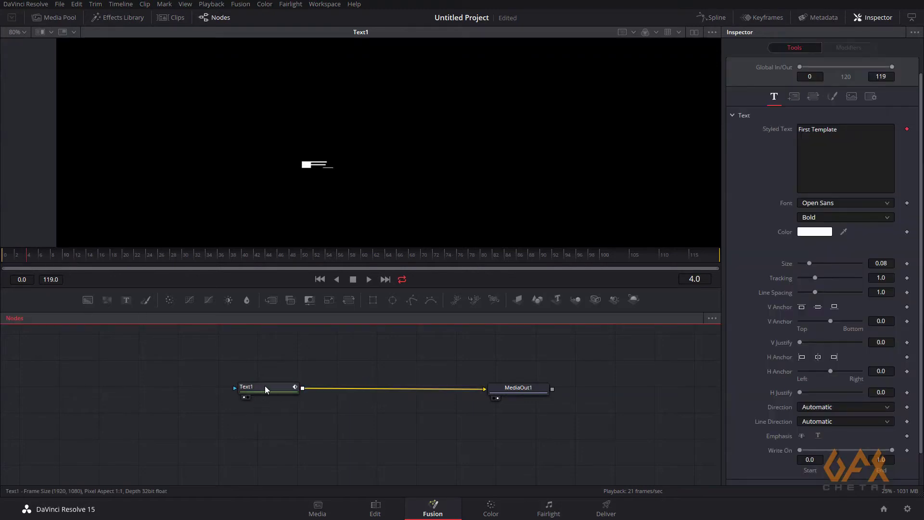
{"action": "left_click", "coordinate": [8, 260]}
{"action": "left_click_drag", "start_coordinate": [8, 260], "coordinate": [386, 258]}
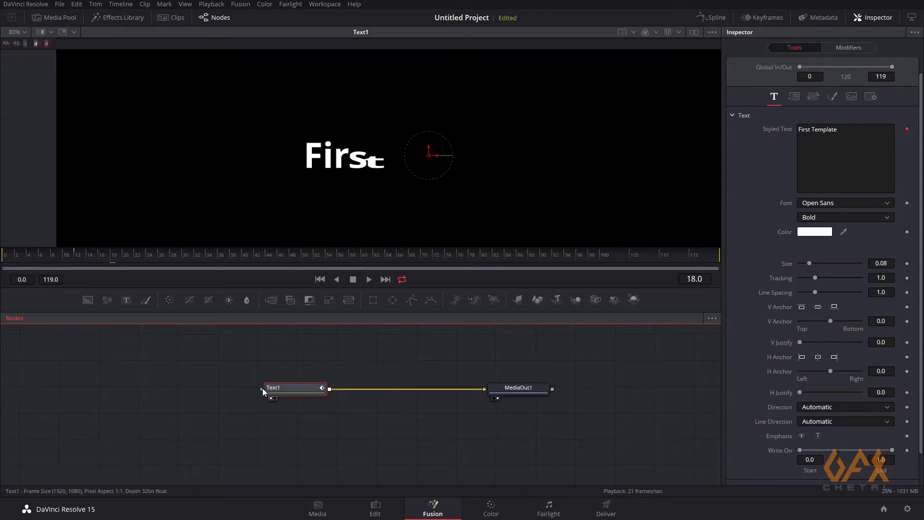
{"action": "left_click_drag", "start_coordinate": [261, 388], "coordinate": [224, 390]}
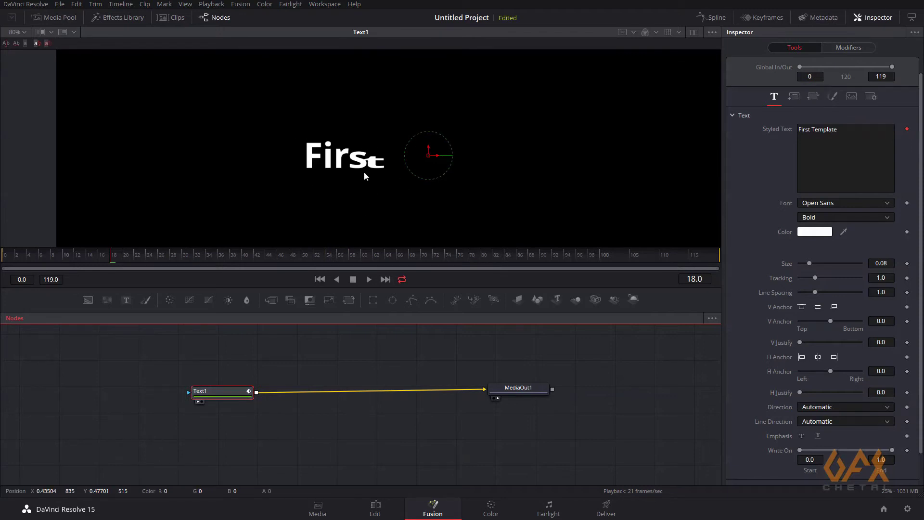
{"action": "left_click_drag", "start_coordinate": [224, 391], "coordinate": [240, 386]}
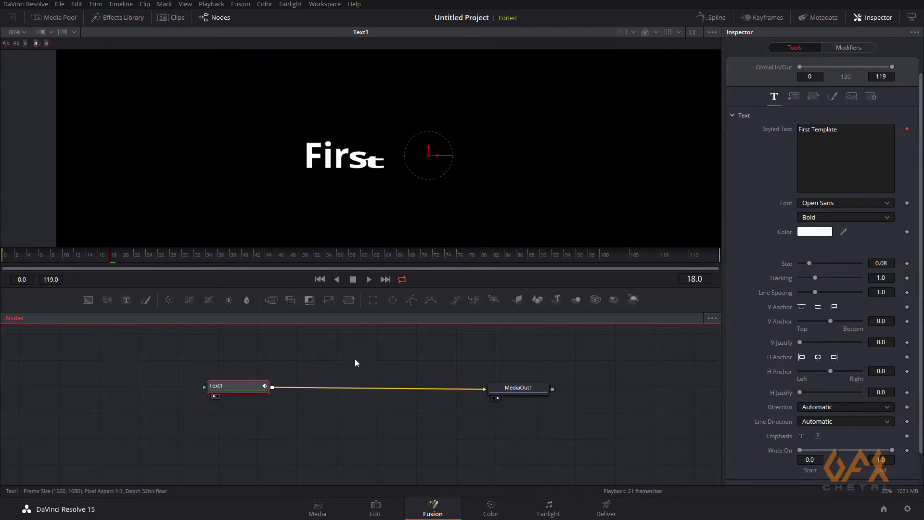
Step: Add a Blur > Soft Glow node and place it between Text1 and MediaOut1
{"action": "left_click", "coordinate": [326, 353]}
{"action": "right_click", "coordinate": [318, 353]}
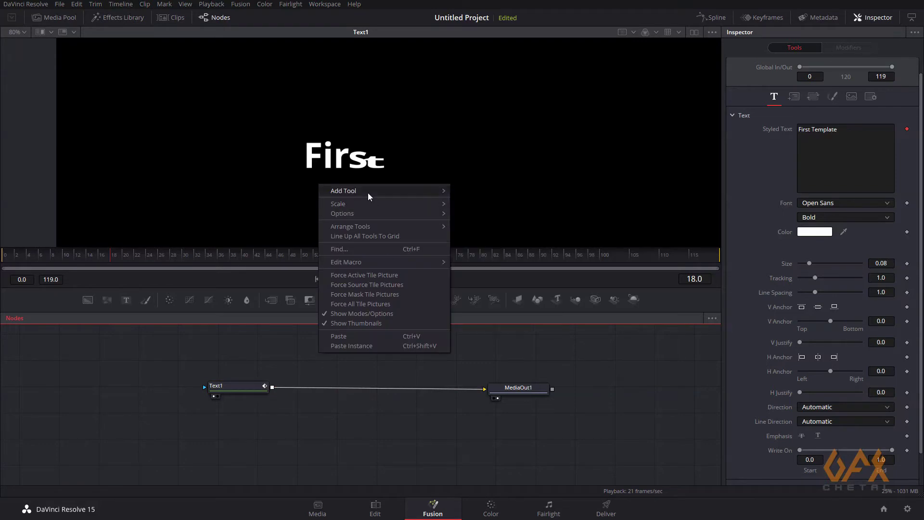
{"action": "mouse_move", "coordinate": [367, 191]}
{"action": "mouse_move", "coordinate": [491, 250]}
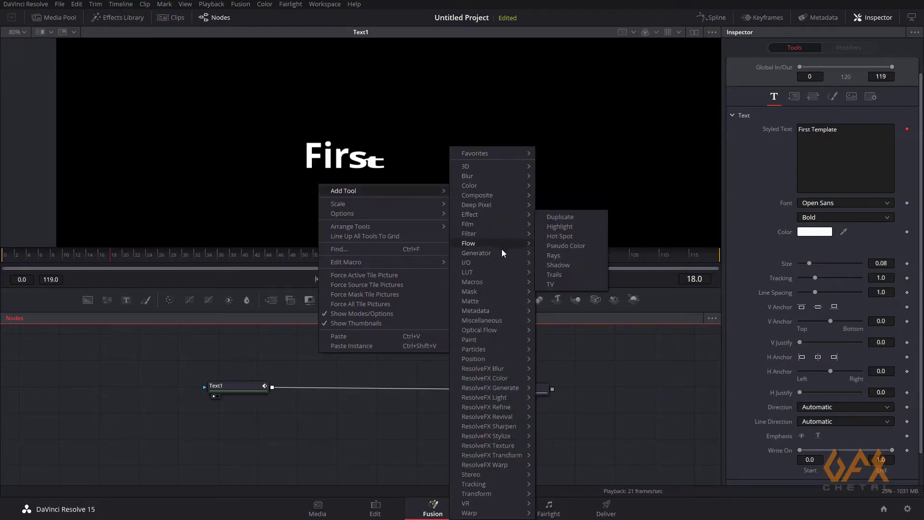
{"action": "mouse_move", "coordinate": [507, 205]}
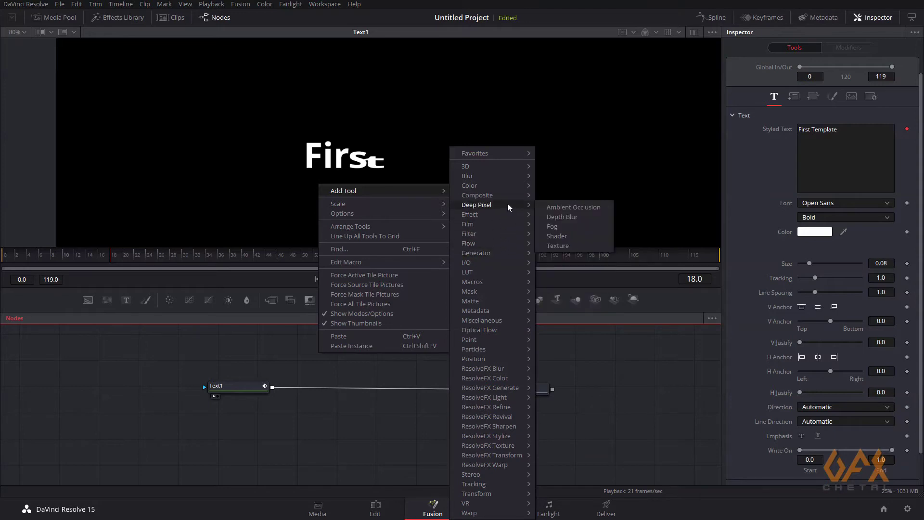
{"action": "mouse_move", "coordinate": [503, 177]}
{"action": "left_click", "coordinate": [560, 225]}
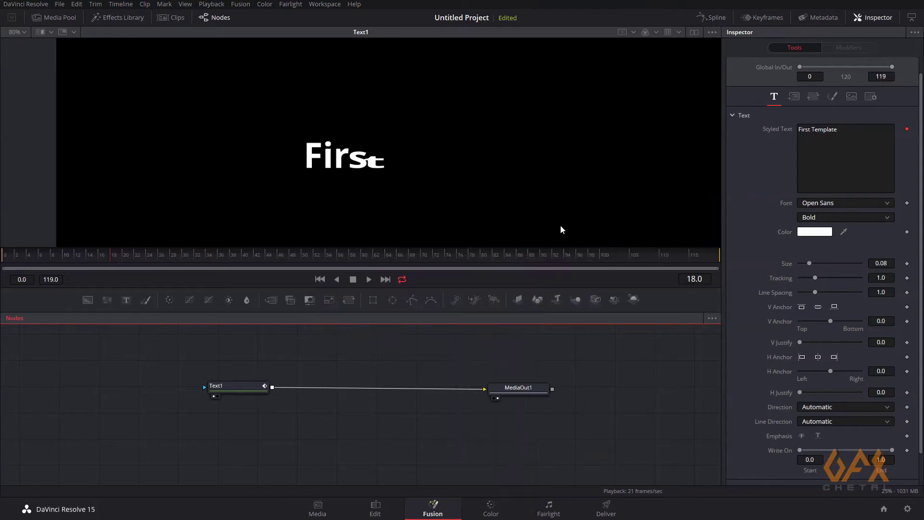
{"action": "left_click_drag", "start_coordinate": [310, 355], "coordinate": [357, 388]}
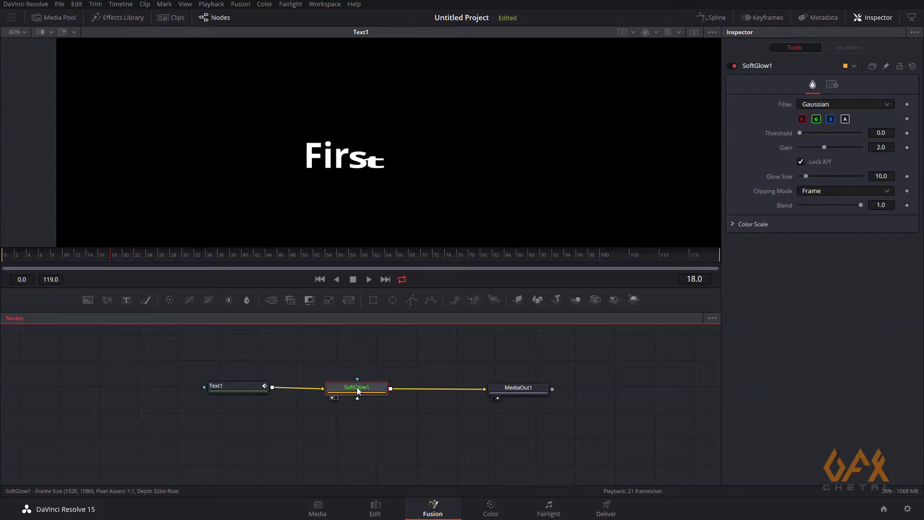
Step: Set SoftGlow1 to Gain 0.906, Glow Size 17.3 and Red/Green/Blue Scale 1.26/0.898/0.772
{"action": "left_click_drag", "start_coordinate": [356, 389], "coordinate": [371, 188]}
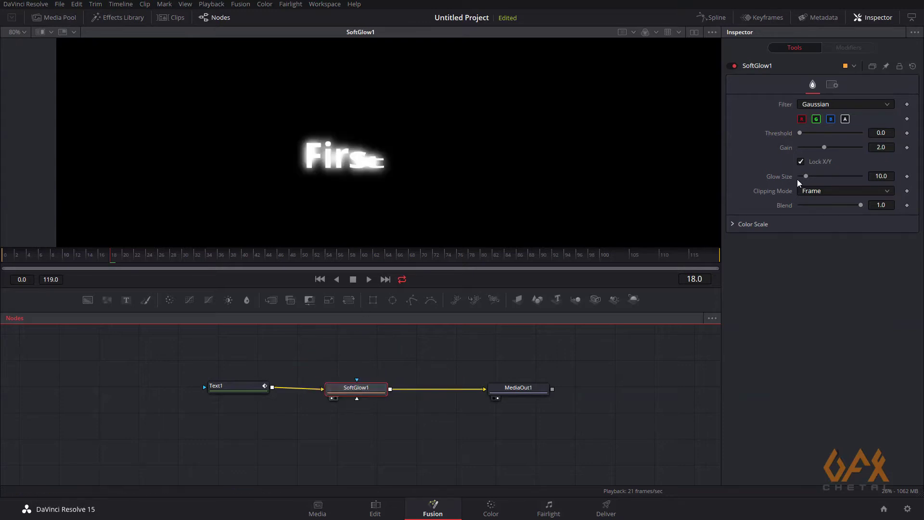
{"action": "left_click_drag", "start_coordinate": [822, 147], "coordinate": [811, 178]}
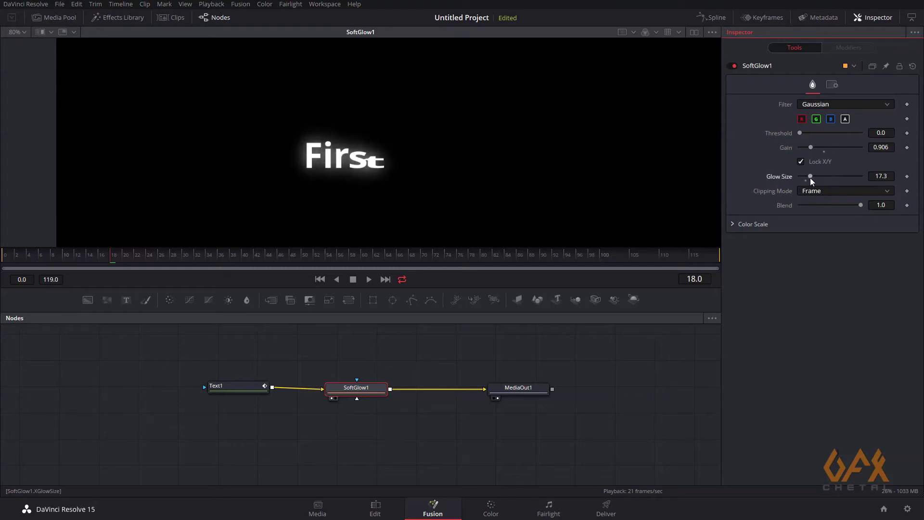
{"action": "left_click", "coordinate": [732, 224]}
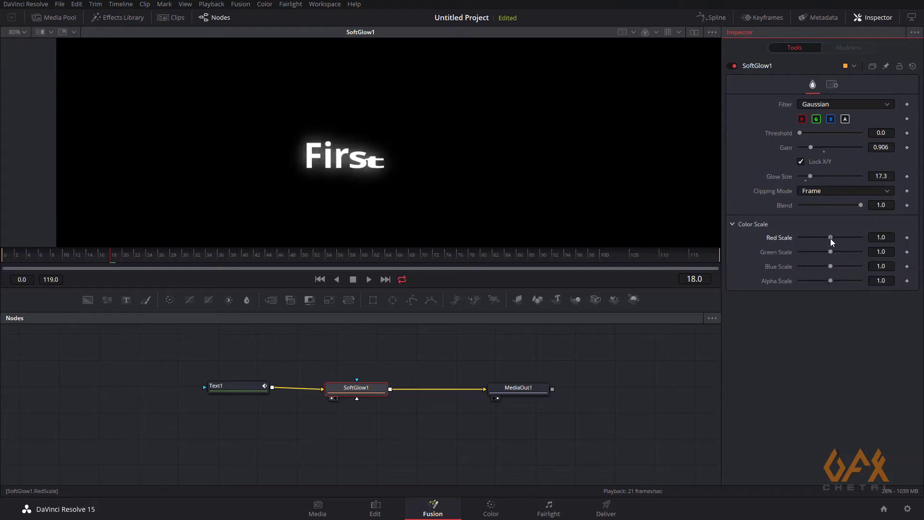
{"action": "left_click_drag", "start_coordinate": [829, 237], "coordinate": [823, 266]}
Step: Play the title animation from the first frame to preview the warm glow
{"action": "left_click", "coordinate": [320, 279]}
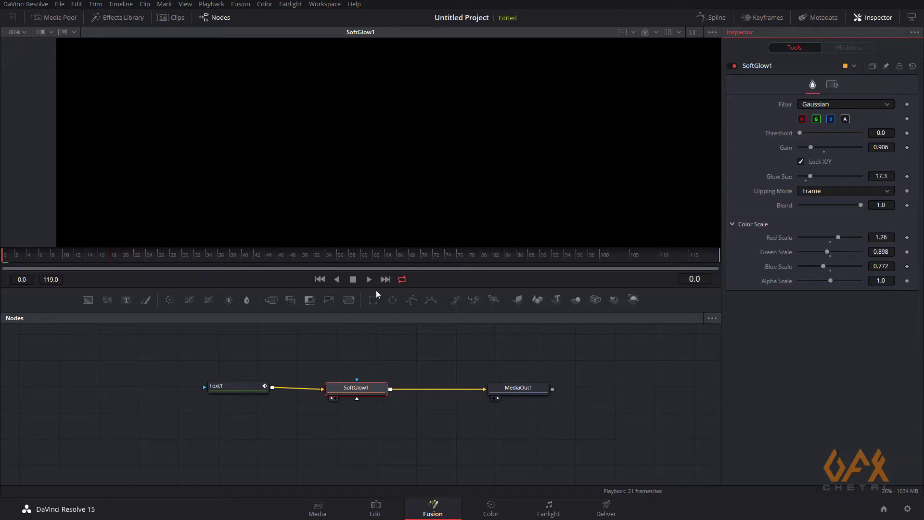
{"action": "left_click", "coordinate": [368, 279]}
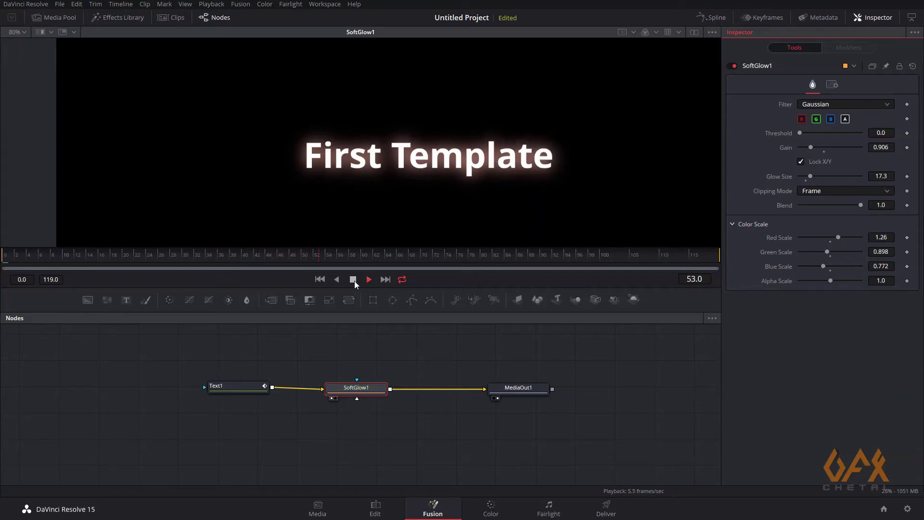
{"action": "left_click", "coordinate": [354, 280]}
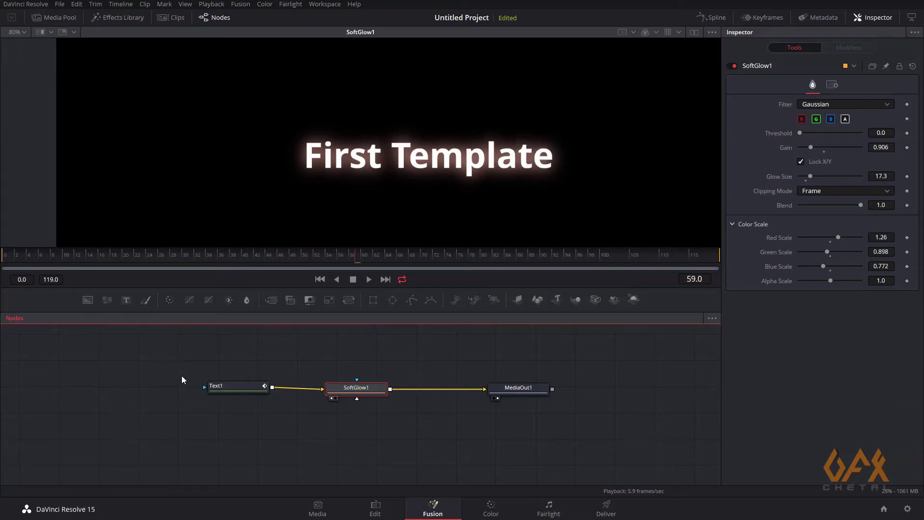
Step: Scrub the Text1 write-on animation, then box-select Text1 and SoftGlow1 together
{"action": "left_click_drag", "start_coordinate": [235, 388], "coordinate": [216, 389]}
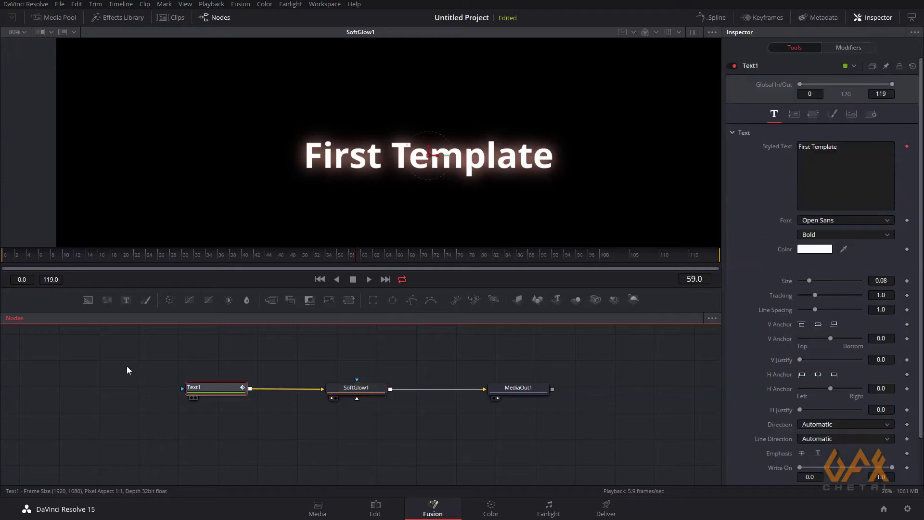
{"action": "left_click", "coordinate": [143, 374]}
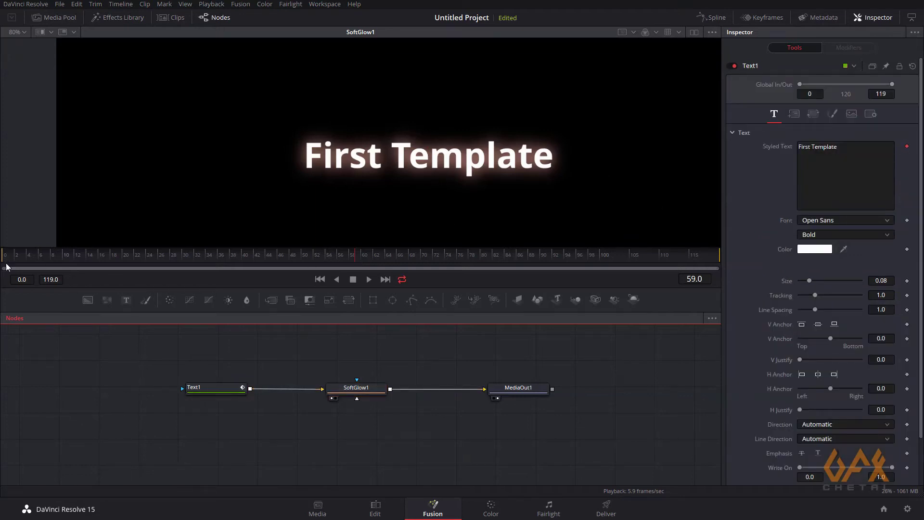
{"action": "left_click", "coordinate": [22, 254]}
{"action": "left_click_drag", "start_coordinate": [22, 254], "coordinate": [183, 259]}
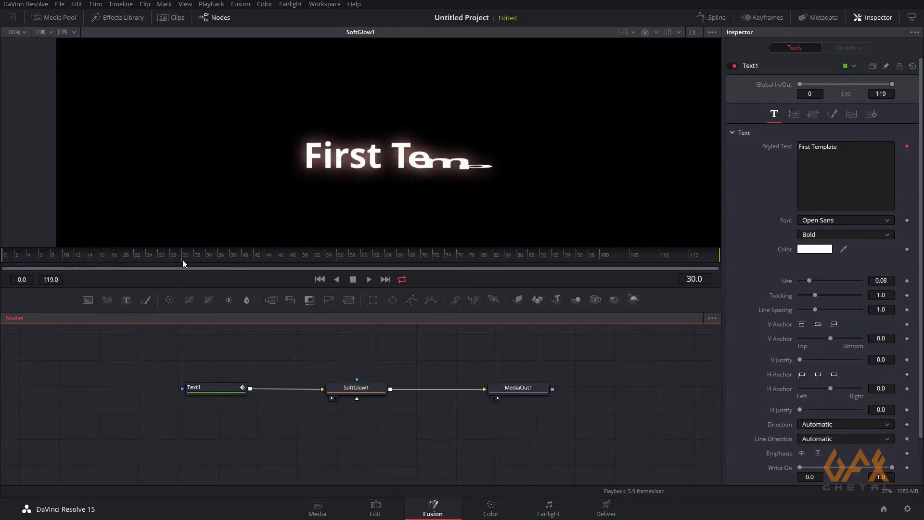
{"action": "left_click_drag", "start_coordinate": [203, 393], "coordinate": [204, 389]}
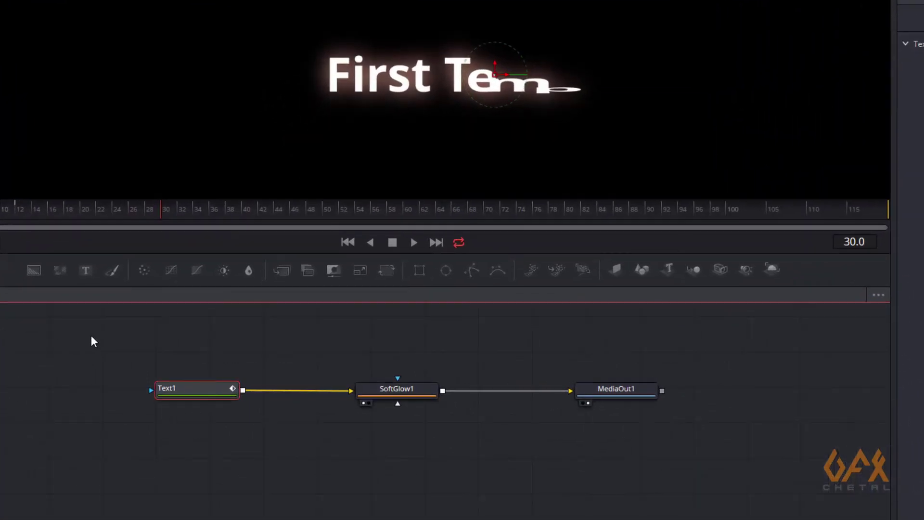
{"action": "left_click_drag", "start_coordinate": [91, 335], "coordinate": [480, 455]}
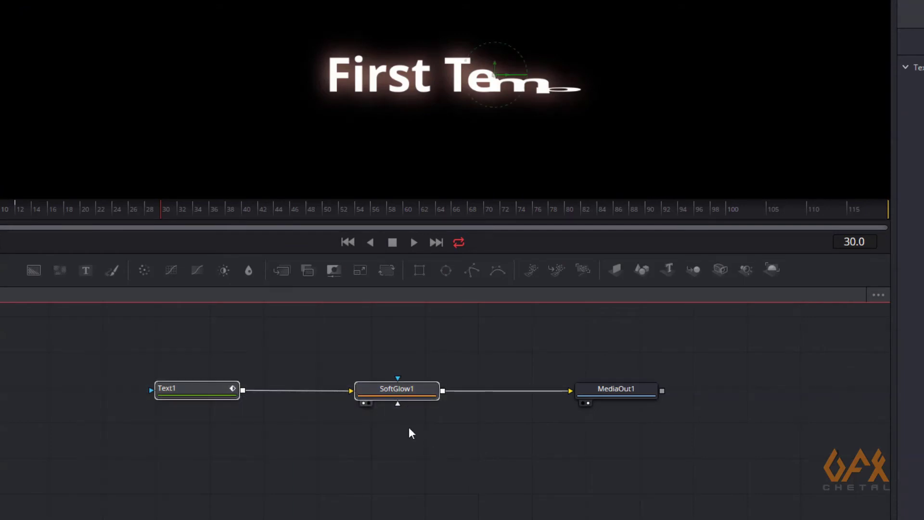
Step: Create a macro from the selected Text1 and SoftGlow1 nodes
{"action": "right_click", "coordinate": [385, 393]}
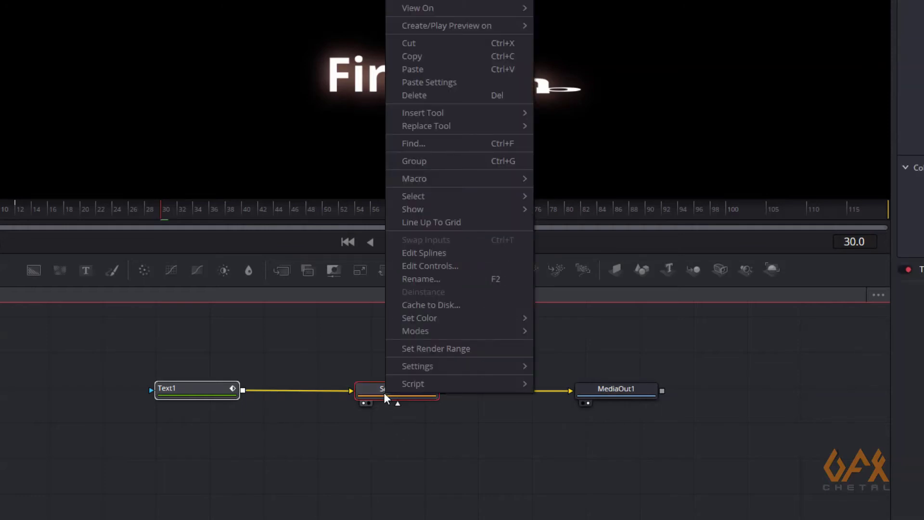
{"action": "mouse_move", "coordinate": [470, 178]}
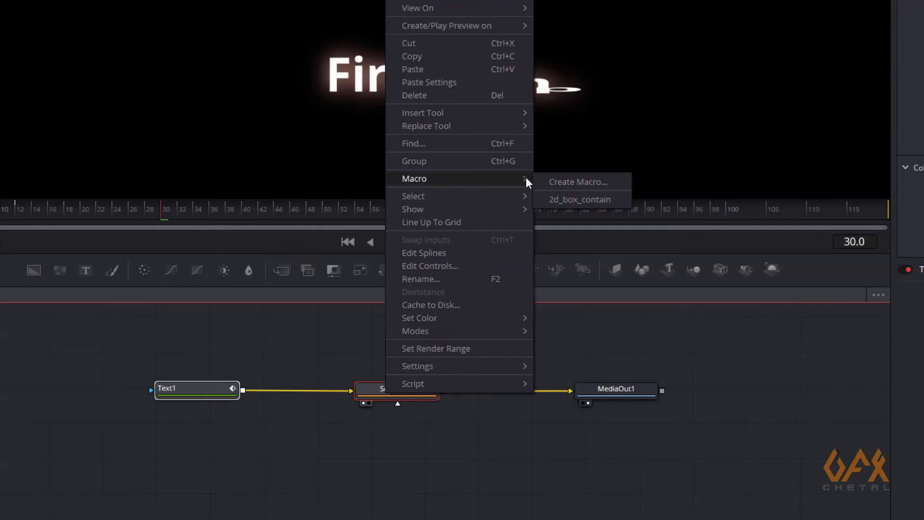
{"action": "left_click", "coordinate": [554, 182]}
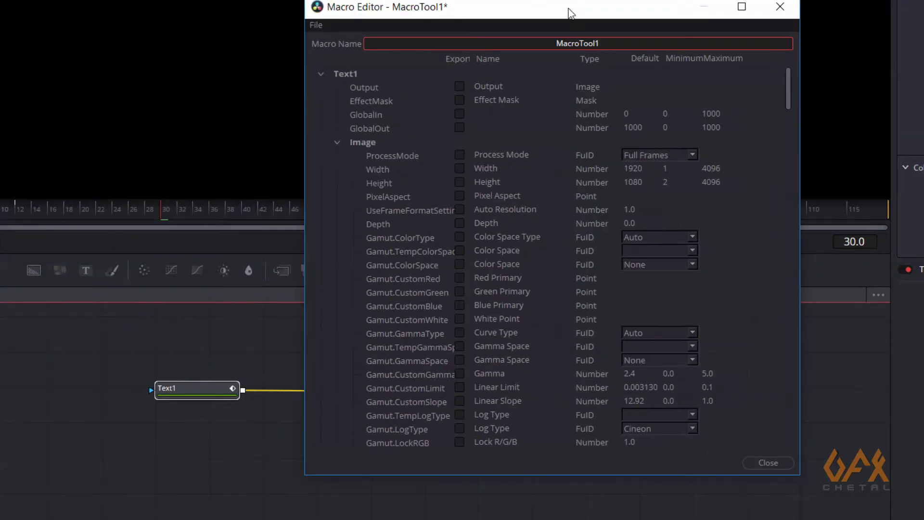
Step: Rename the macro from MacroTool1 to Growup_v01 in the Macro Name field
{"action": "left_click_drag", "start_coordinate": [594, 40], "coordinate": [549, 42]}
{"action": "type", "text": "Gru"}
{"action": "key", "text": "BackSpace"}
{"action": "type", "text": "owup_v01"}
{"action": "left_click_drag", "start_coordinate": [527, 12], "coordinate": [549, 4]}
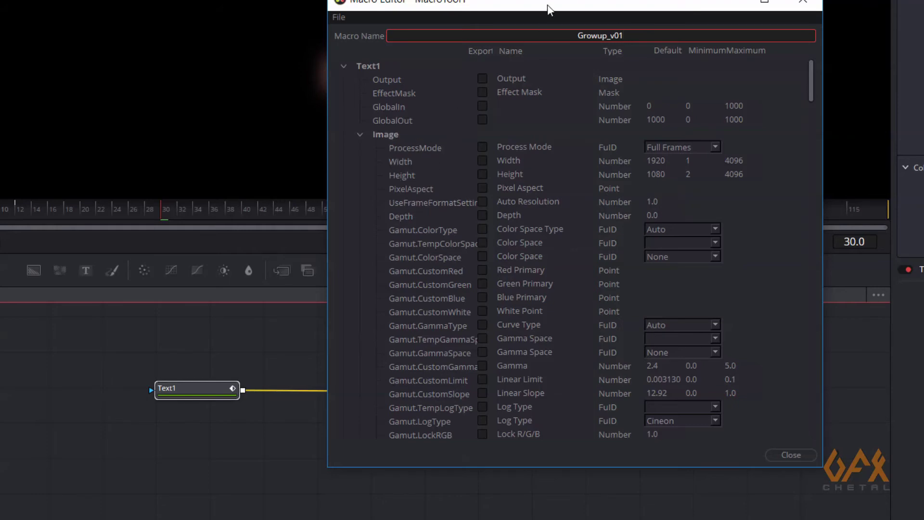
{"action": "left_click_drag", "start_coordinate": [547, 4], "coordinate": [519, 10]}
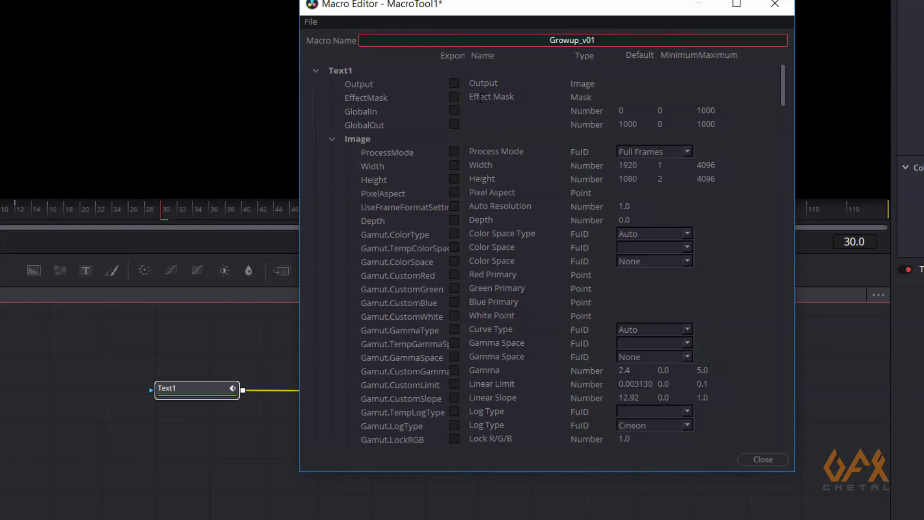
Step: Expand Text1's inputs in the Macro Editor to reach its Text controls
{"action": "left_click", "coordinate": [316, 70]}
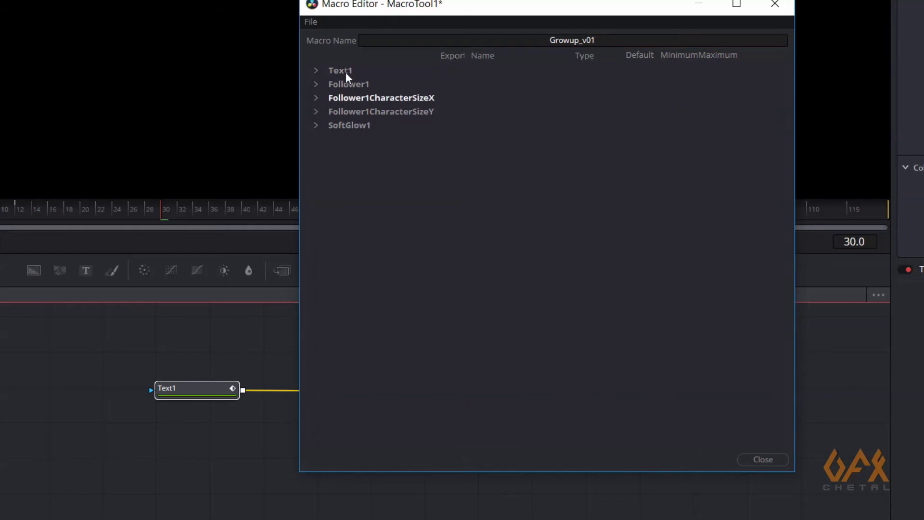
{"action": "left_click_drag", "start_coordinate": [406, 6], "coordinate": [626, 31]}
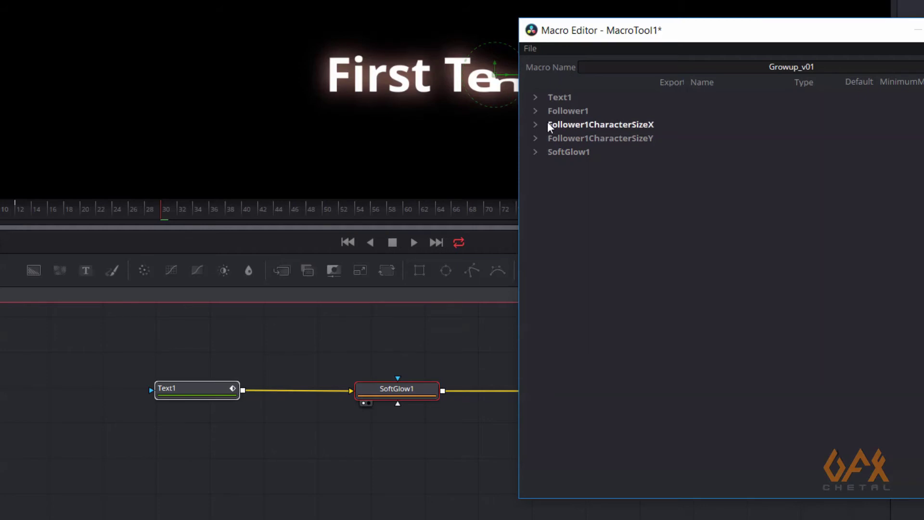
{"action": "left_click", "coordinate": [535, 97]}
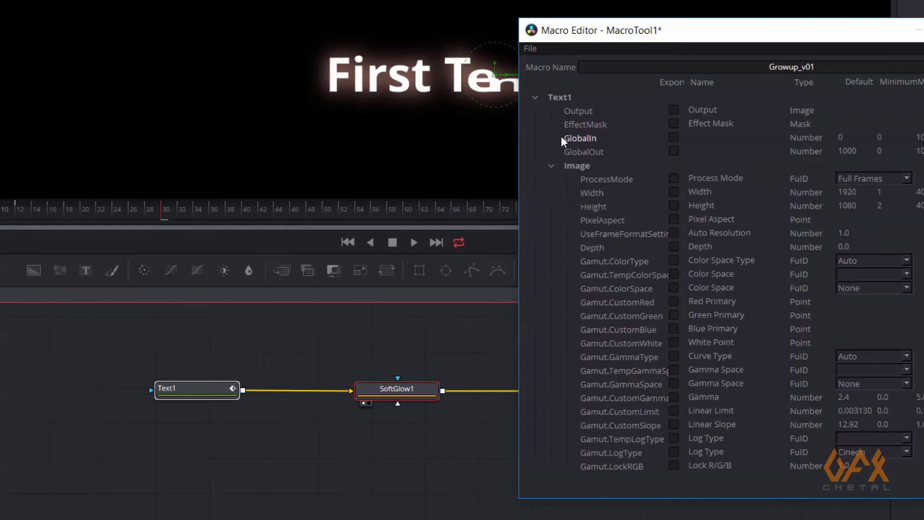
{"action": "left_click", "coordinate": [551, 166]}
{"action": "left_click", "coordinate": [551, 166]}
{"action": "left_click_drag", "start_coordinate": [829, 38], "coordinate": [751, 40]}
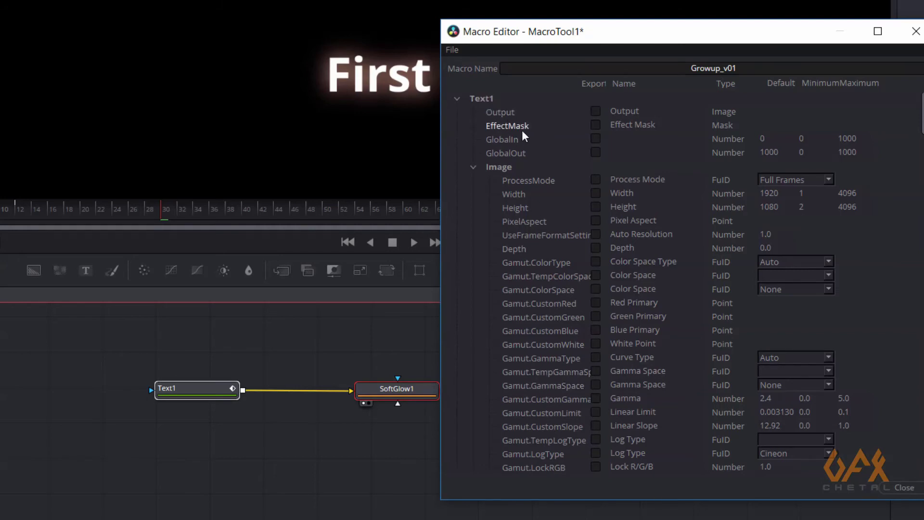
{"action": "left_click", "coordinate": [473, 168]}
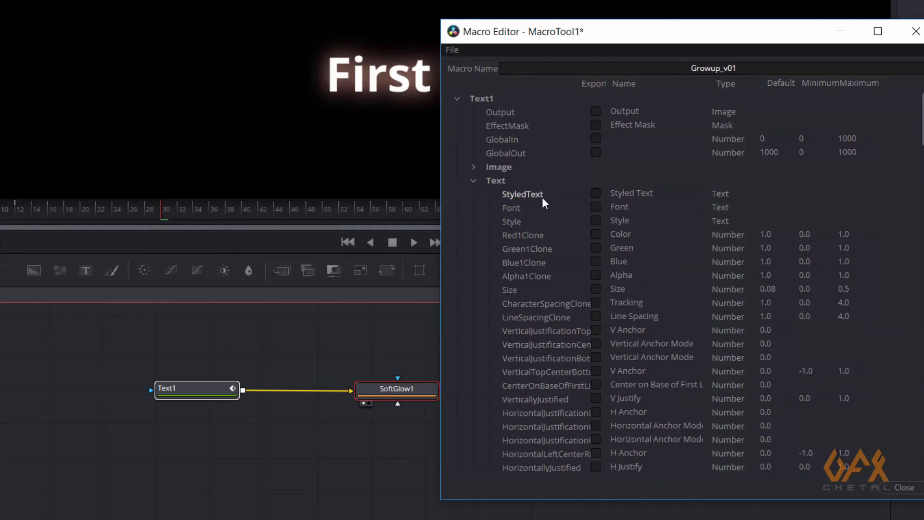
Step: Export Text1's Styled Text and Font as Growup_v01 macro controls
{"action": "left_click", "coordinate": [595, 193]}
{"action": "left_click", "coordinate": [594, 207]}
{"action": "left_click", "coordinate": [455, 49]}
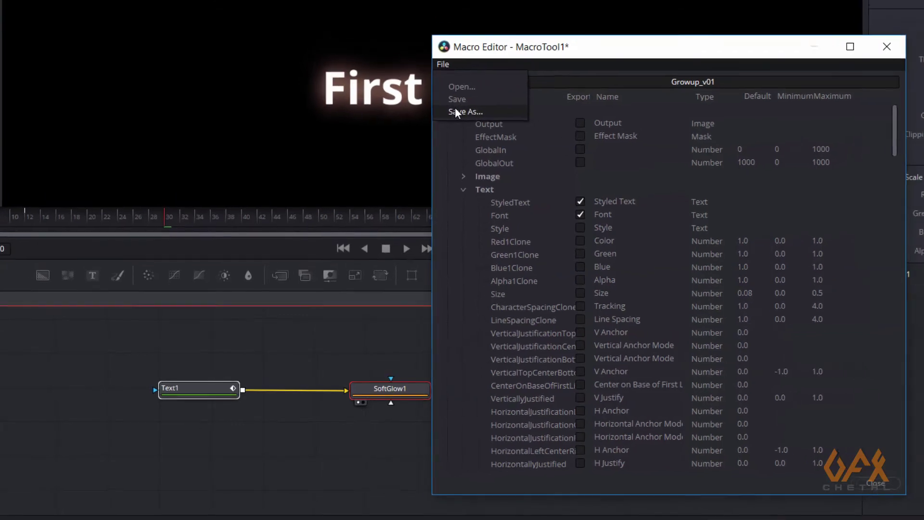
Step: Save the macro as Growup_v01.setting in templates, close the Macro Editor, and quit Resolve
{"action": "left_click", "coordinate": [469, 99]}
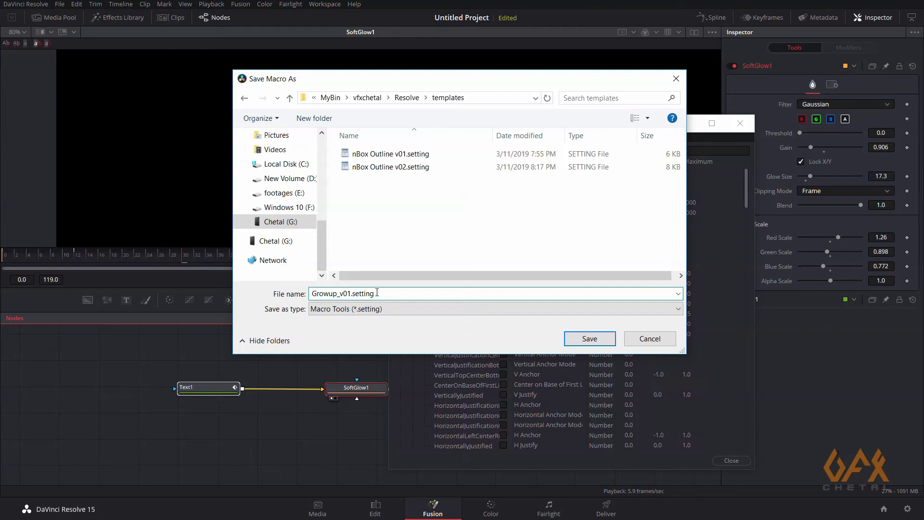
{"action": "left_click", "coordinate": [587, 339]}
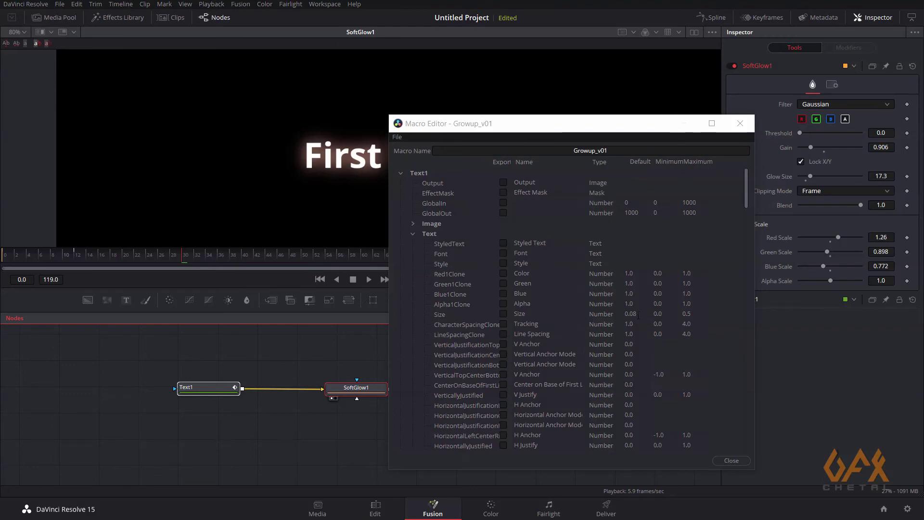
{"action": "left_click", "coordinate": [730, 460]}
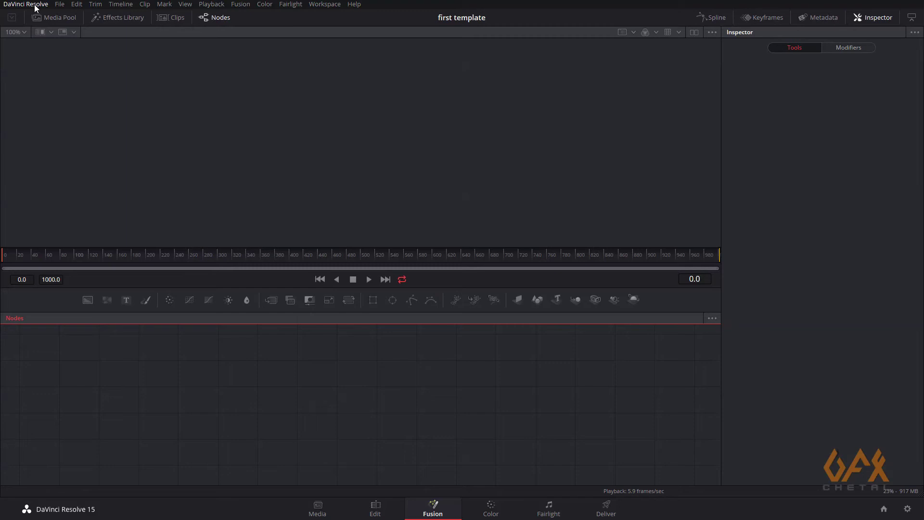
{"action": "left_click", "coordinate": [25, 4]}
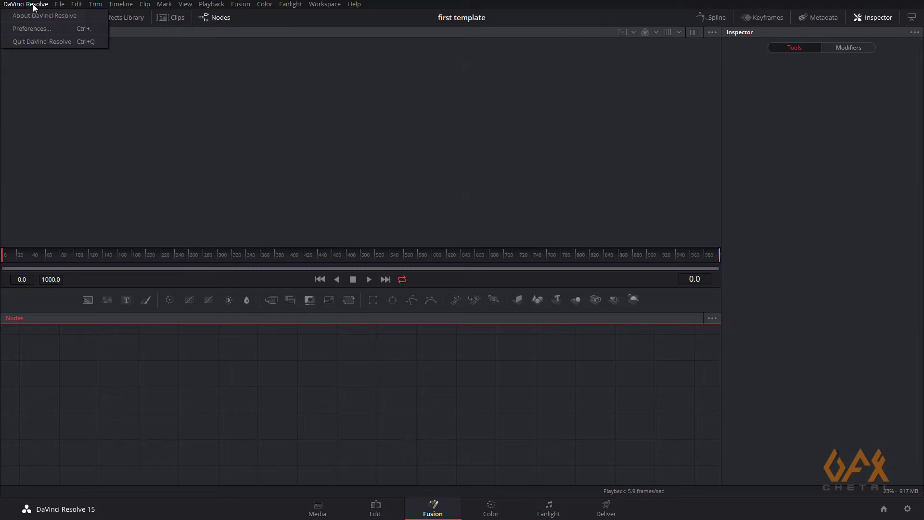
{"action": "left_click", "coordinate": [49, 39]}
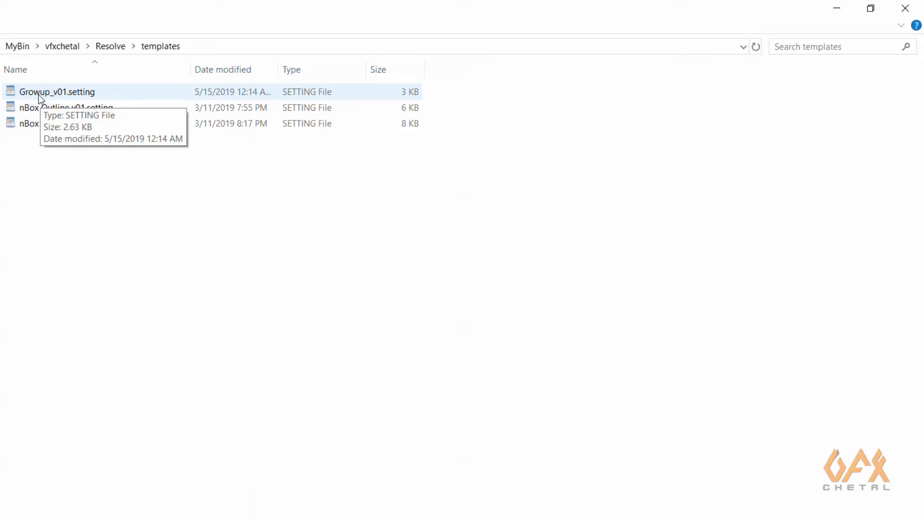
Step: Paste Growup_v01.setting into DaVinci Resolve's Fusion\Templates\Edit\Titles folder, granting administrator permission
{"action": "left_click", "coordinate": [39, 95]}
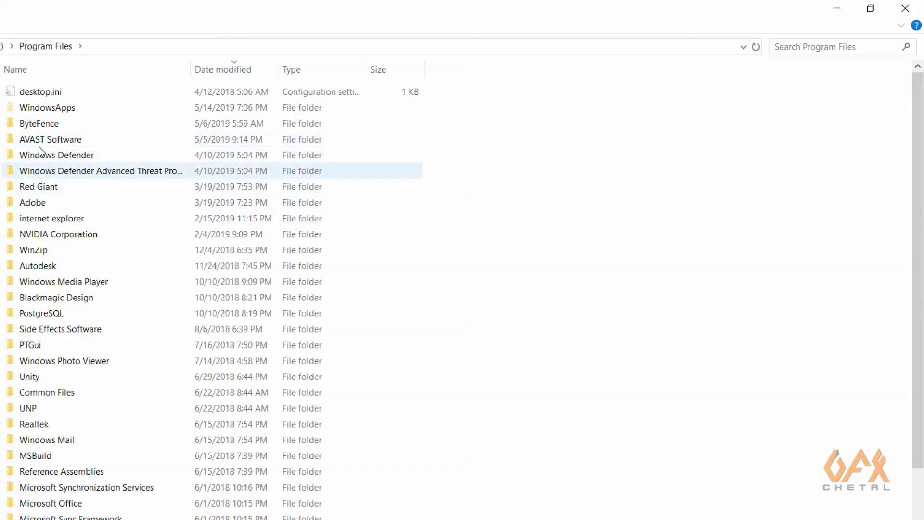
{"action": "double_click", "coordinate": [40, 297]}
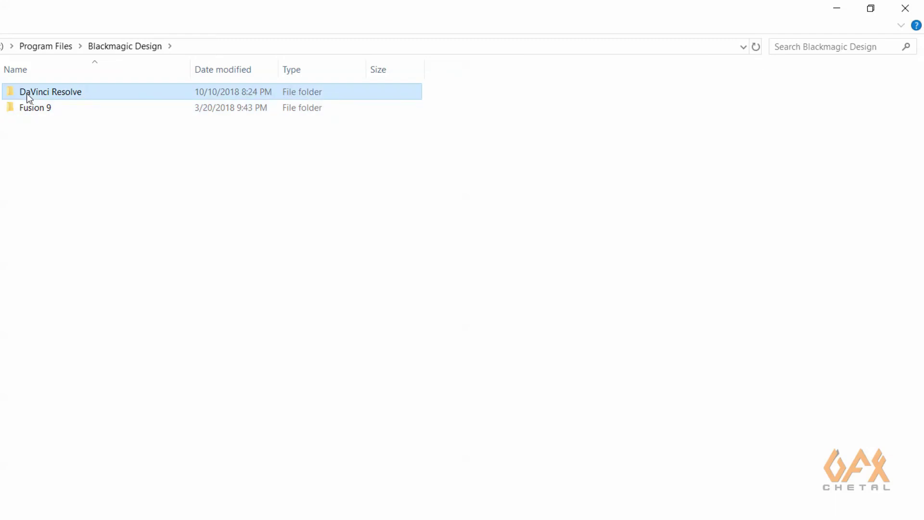
{"action": "double_click", "coordinate": [27, 93]}
{"action": "double_click", "coordinate": [28, 140]}
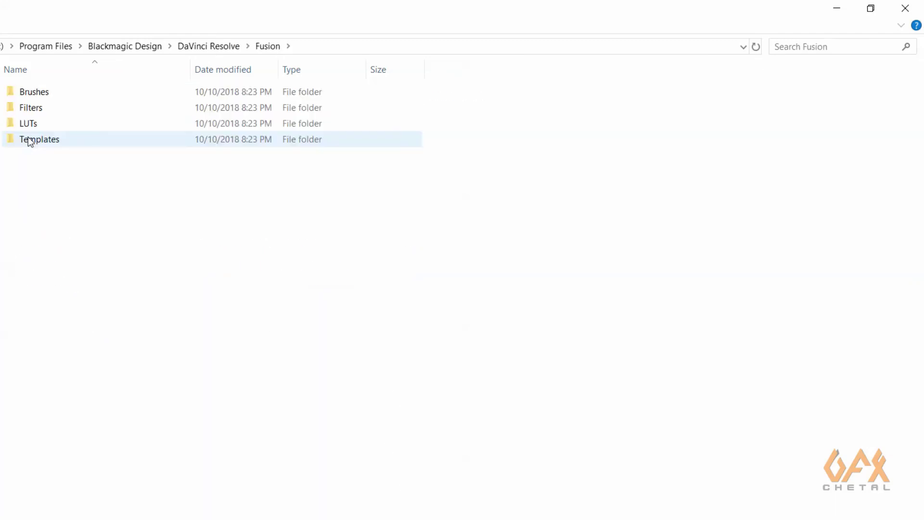
{"action": "double_click", "coordinate": [28, 137]}
{"action": "double_click", "coordinate": [25, 93]}
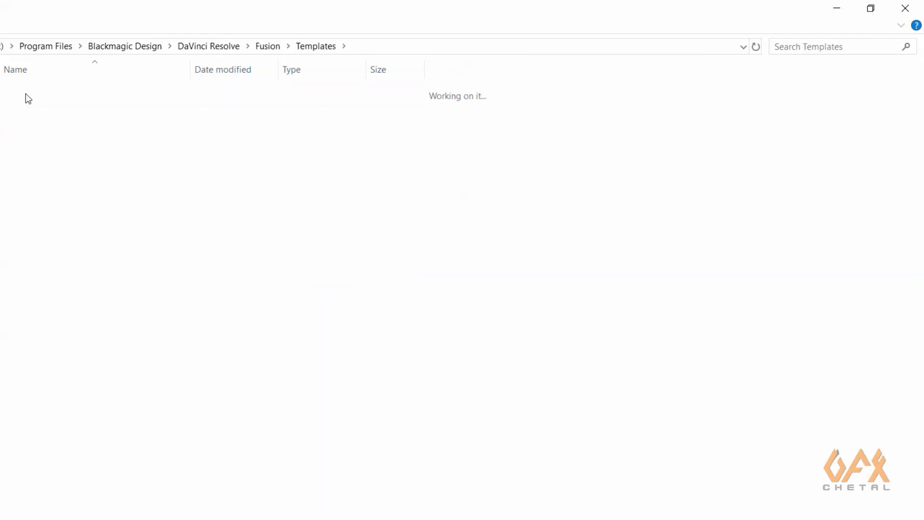
{"action": "double_click", "coordinate": [31, 95]}
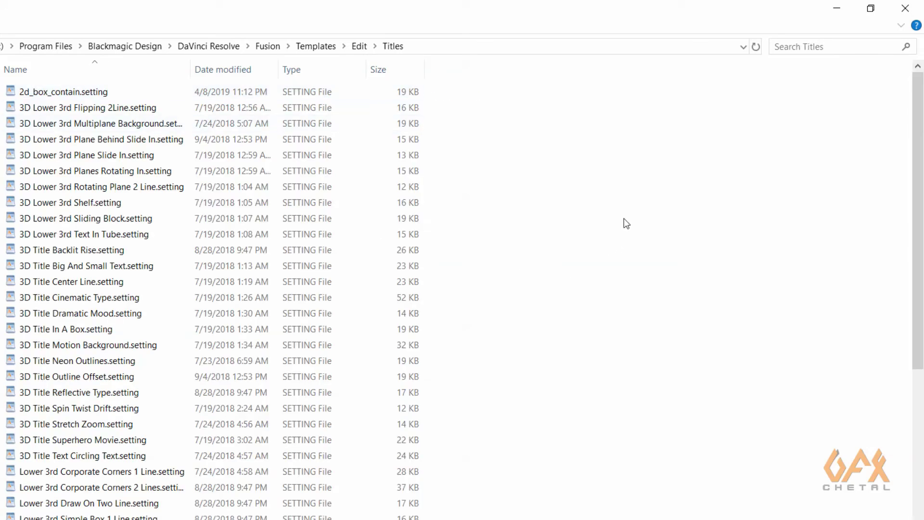
{"action": "key", "text": "ctrl+v"}
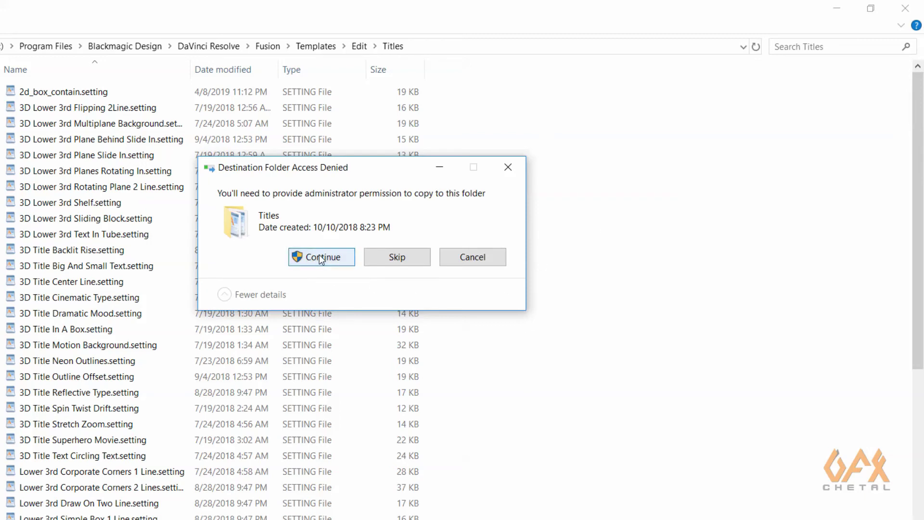
{"action": "left_click", "coordinate": [338, 254]}
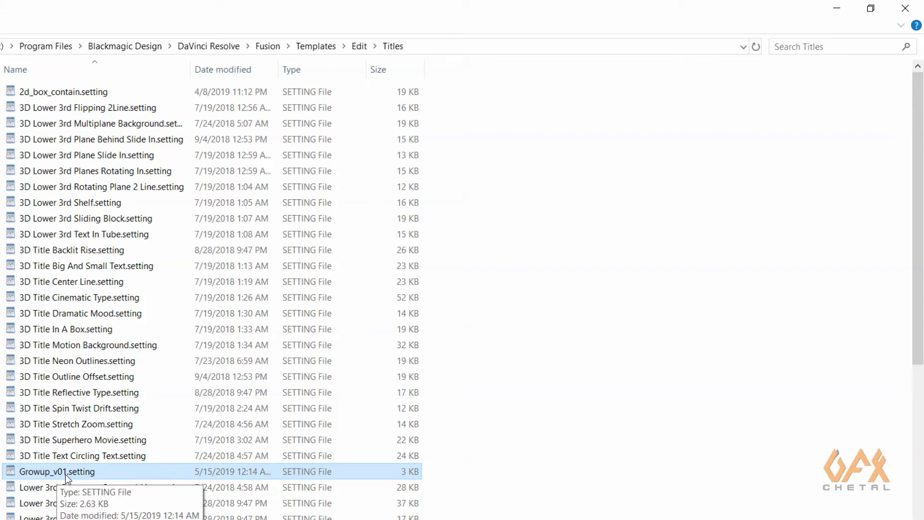
Step: Place the Growup_v01 title from the Titles list onto Video 1 and select it
{"action": "key", "text": "super"}
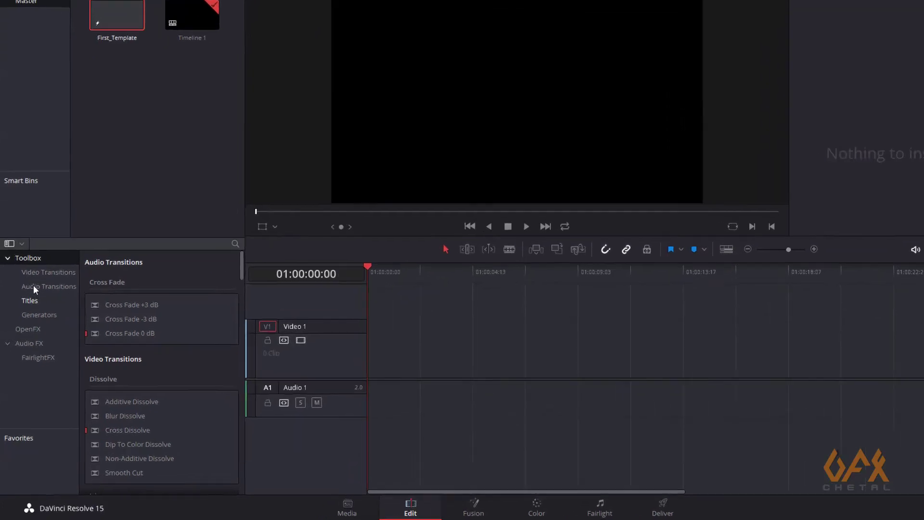
{"action": "left_click", "coordinate": [41, 231]}
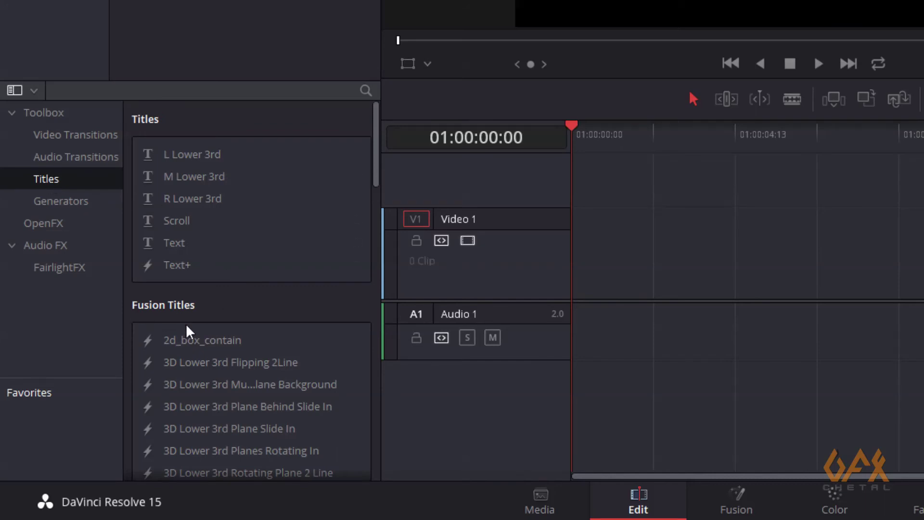
{"action": "scroll", "coordinate": [189, 336], "scroll_direction": "down", "scroll_amount": 12}
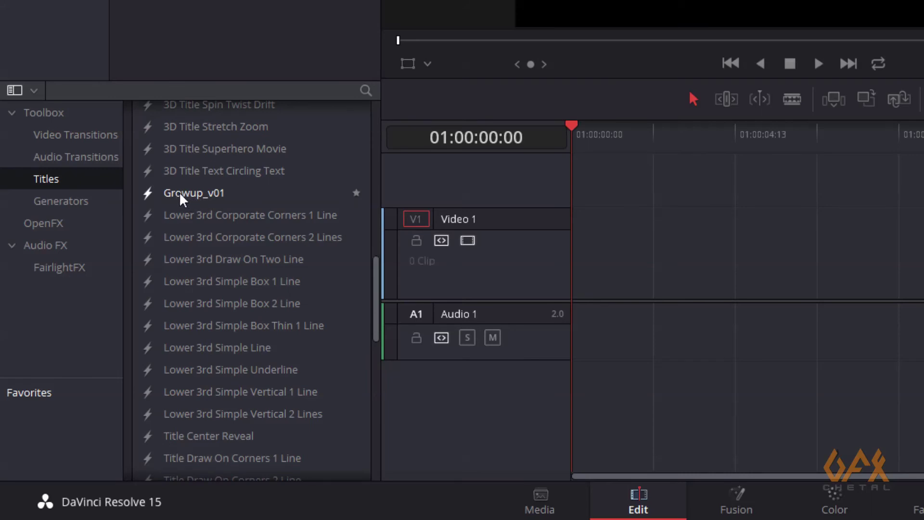
{"action": "left_click_drag", "start_coordinate": [176, 197], "coordinate": [696, 288]}
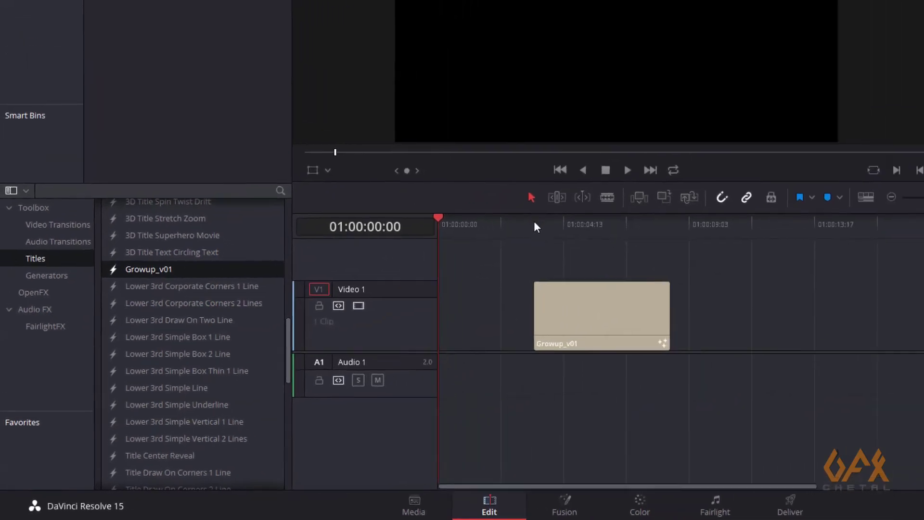
{"action": "left_click", "coordinate": [697, 137]}
{"action": "left_click", "coordinate": [430, 294]}
{"action": "left_click", "coordinate": [443, 345]}
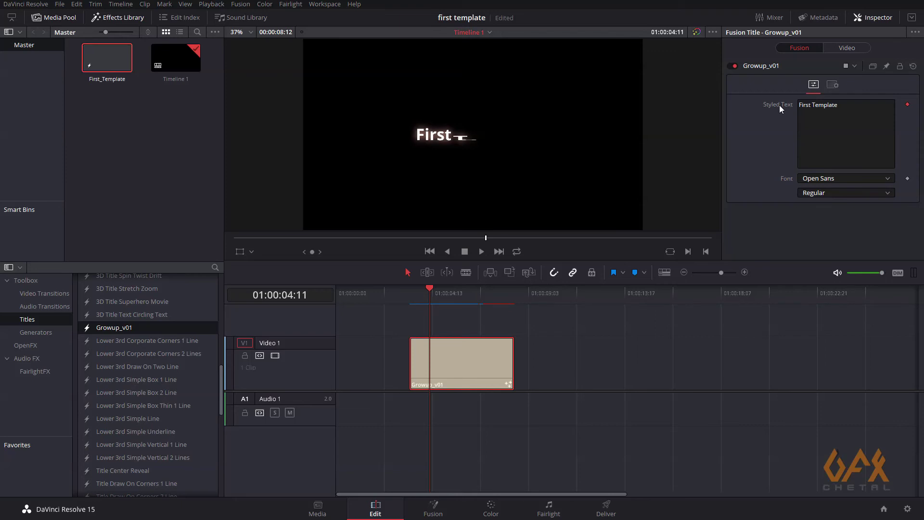
Step: Change the title text to 'DaVinci Resolve', preview it, and open the clip in Fusion
{"action": "triple_click", "coordinate": [844, 104]}
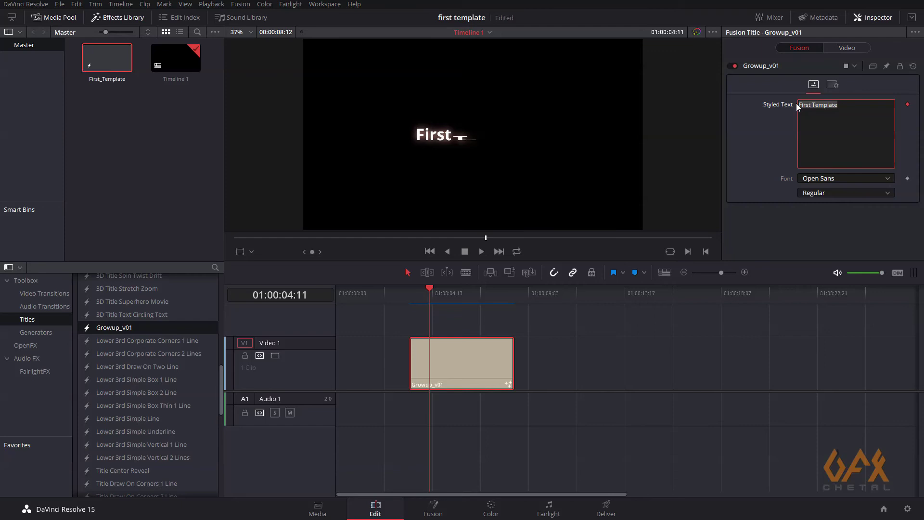
{"action": "type", "text": "Da"}
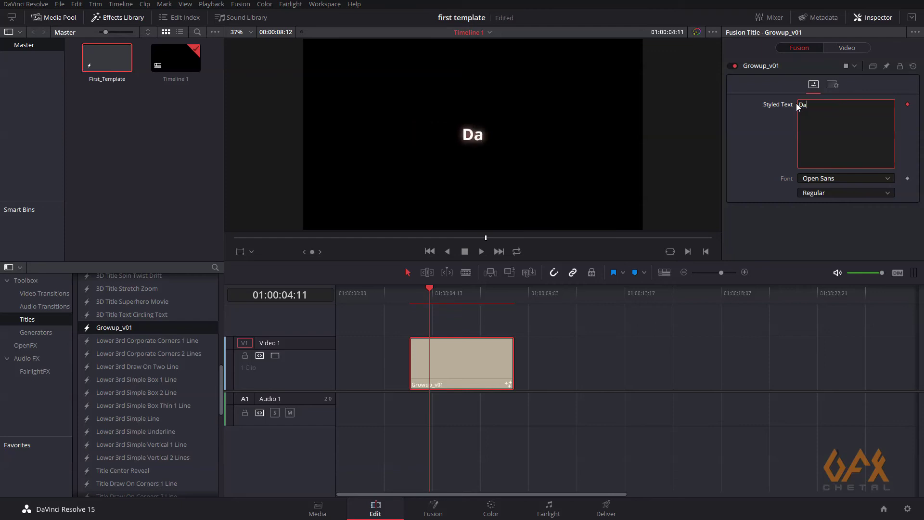
{"action": "type", "text": "Vinci "}
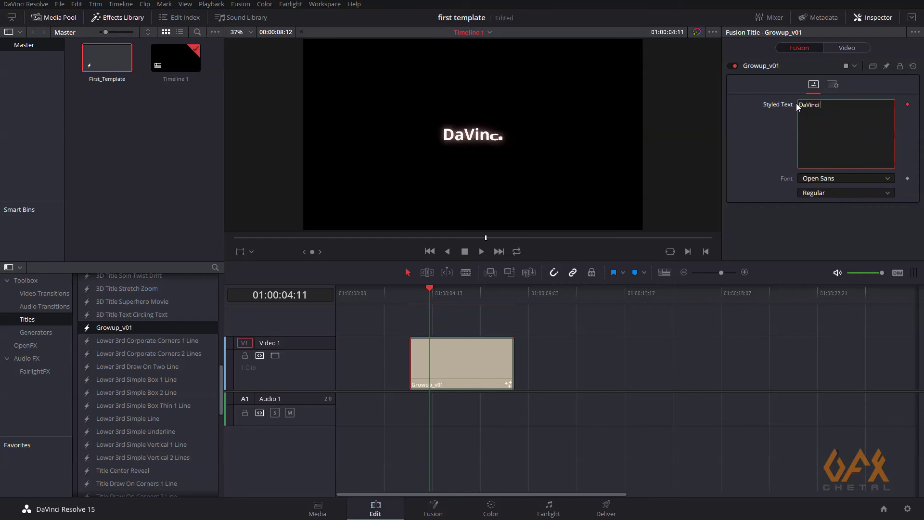
{"action": "type", "text": "Resolve"}
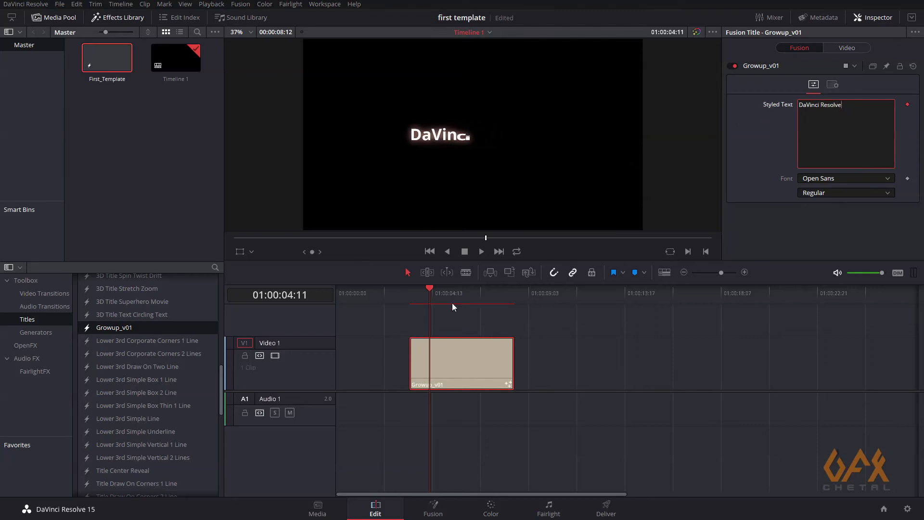
{"action": "left_click_drag", "start_coordinate": [419, 291], "coordinate": [458, 299]}
{"action": "left_click", "coordinate": [440, 322]}
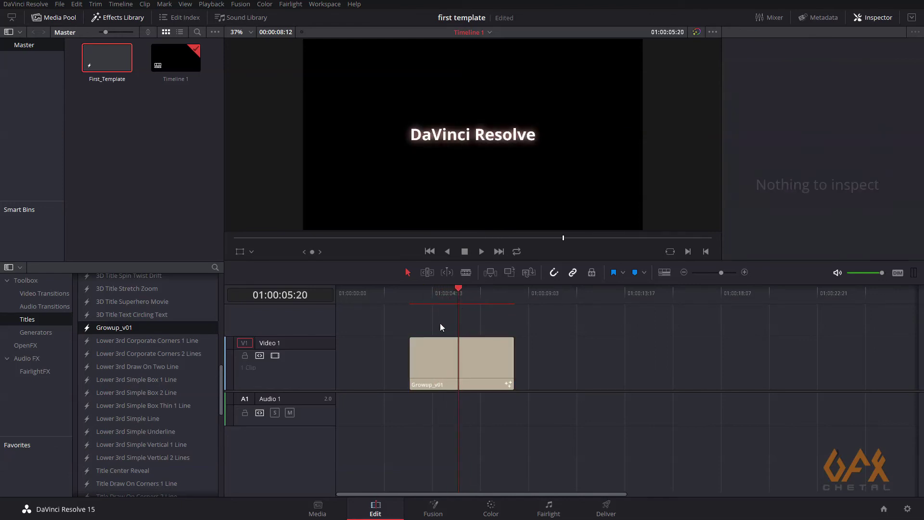
{"action": "left_click", "coordinate": [443, 348]}
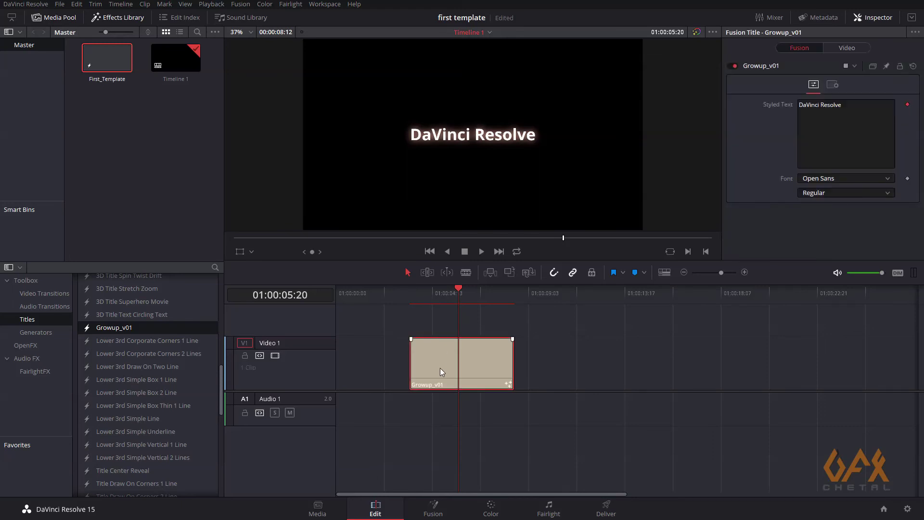
{"action": "left_click", "coordinate": [431, 509]}
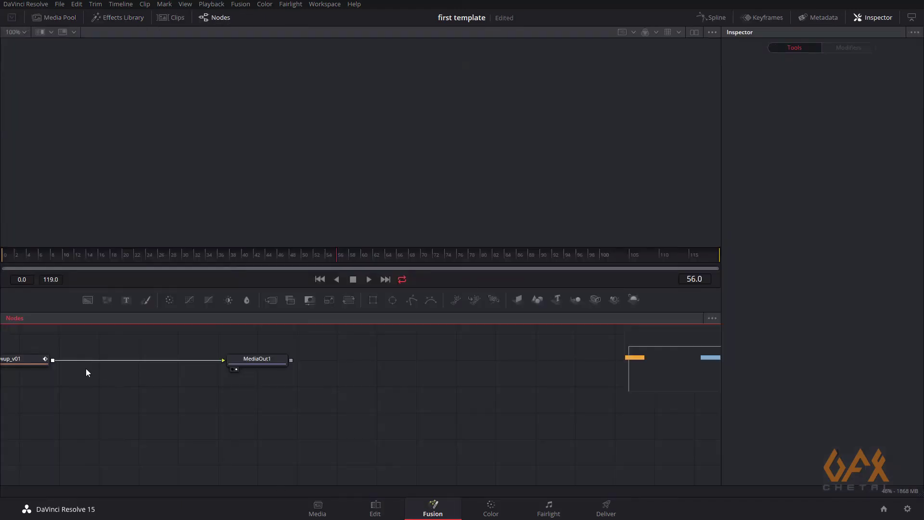
Step: Pan to the Growup_v01 node and select it to load its Styled Text and Font controls
{"action": "left_click_drag", "start_coordinate": [86, 368], "coordinate": [241, 368]}
{"action": "left_click", "coordinate": [209, 368]}
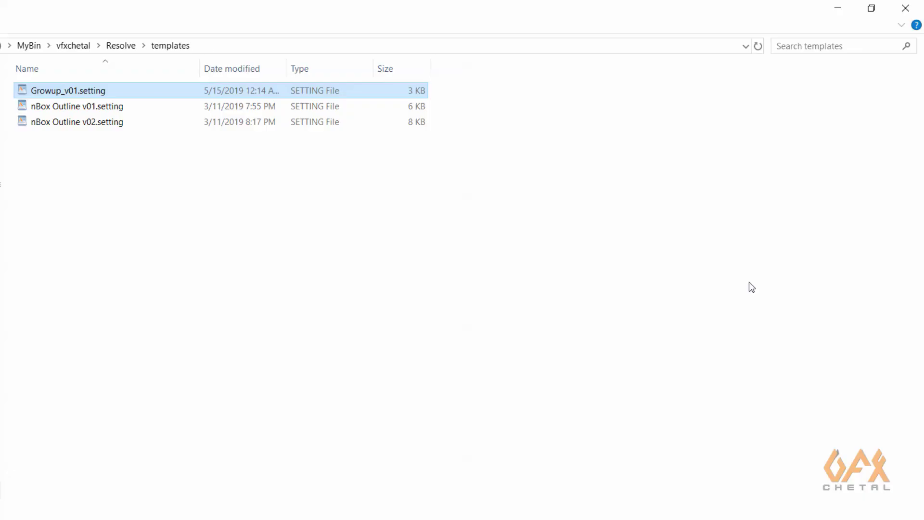
Step: Duplicate Growup_v01.setting in the templates folder
{"action": "left_click", "coordinate": [266, 301]}
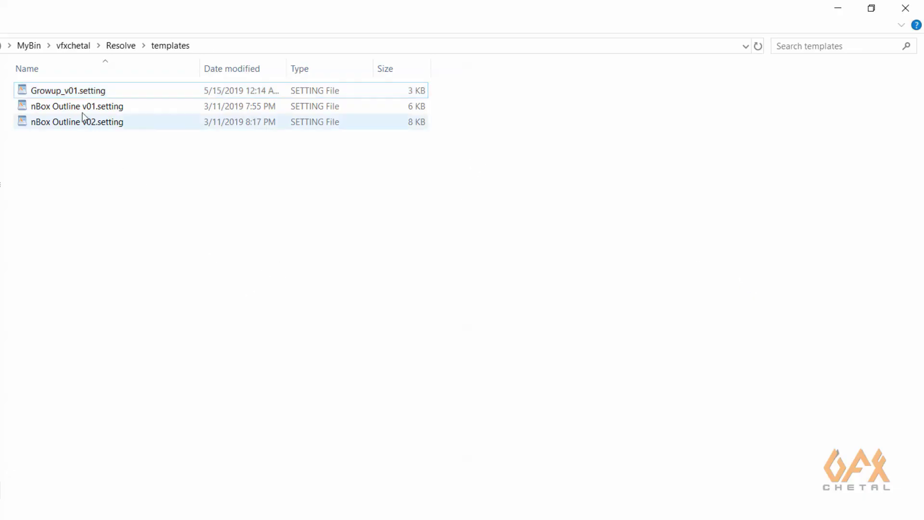
{"action": "left_click", "coordinate": [73, 93]}
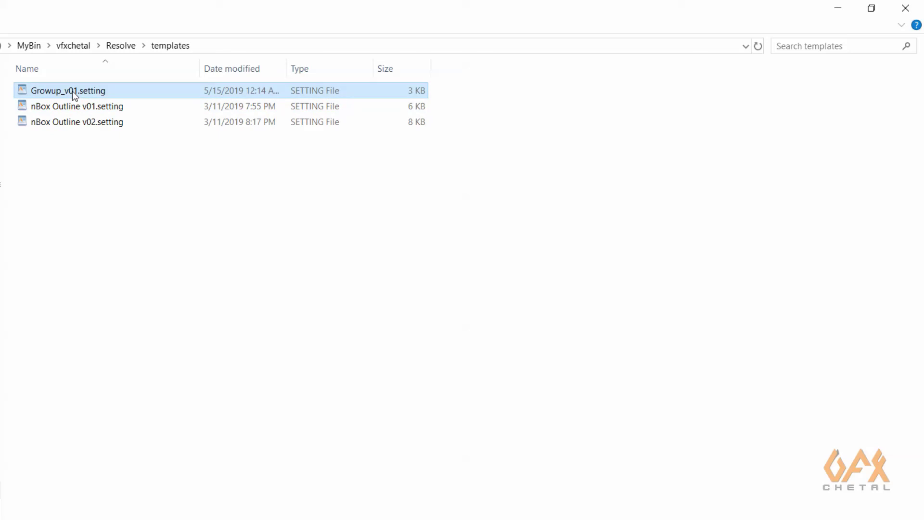
{"action": "left_click", "coordinate": [77, 163]}
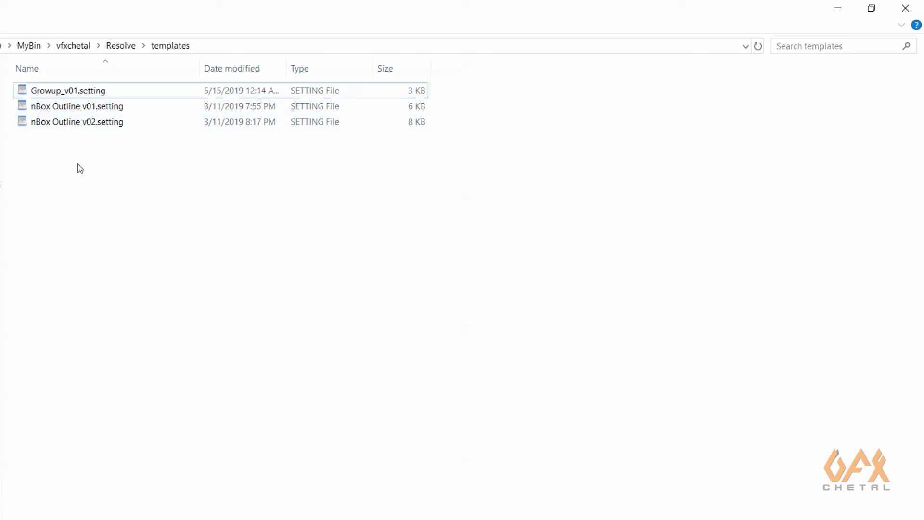
{"action": "key", "text": "ctrl+v"}
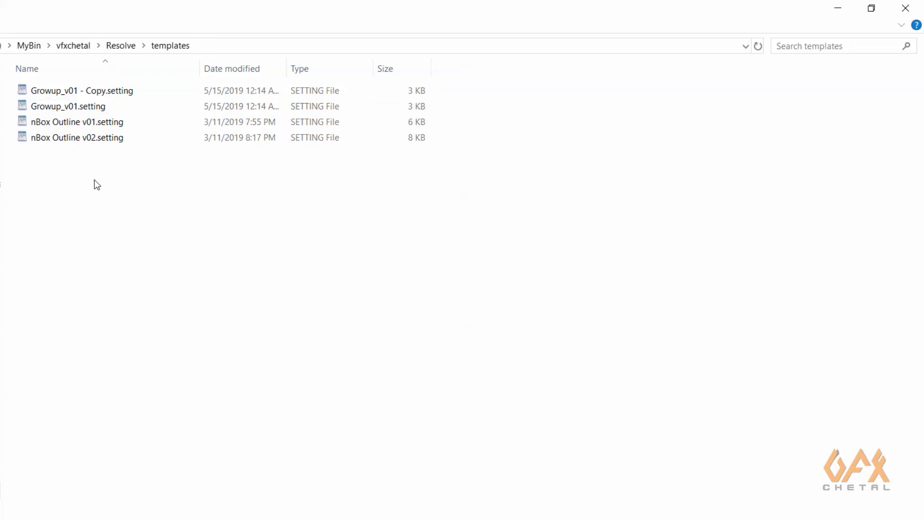
Step: Rename the copy to Growup_v02.setting by replacing '1 - Copy' with 2
{"action": "left_click", "coordinate": [76, 91]}
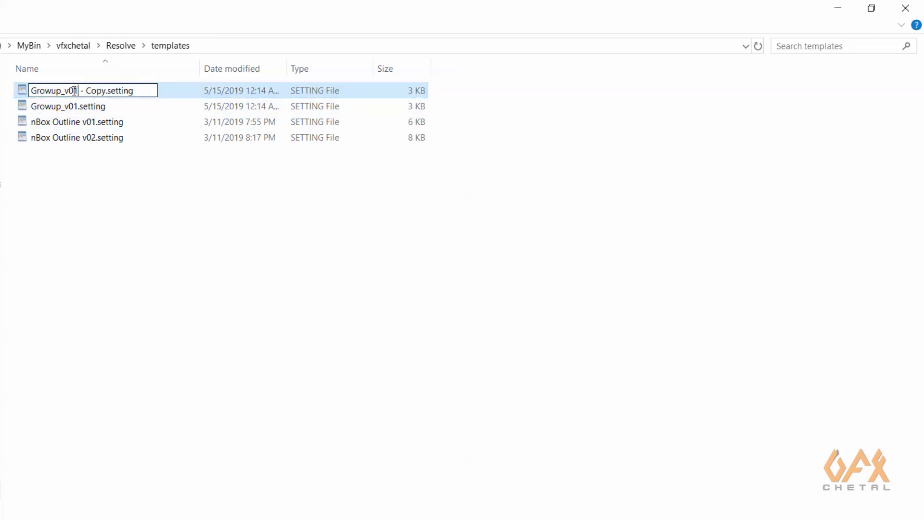
{"action": "left_click_drag", "start_coordinate": [75, 91], "coordinate": [106, 90]}
{"action": "type", "text": "2"}
{"action": "key", "text": "Return"}
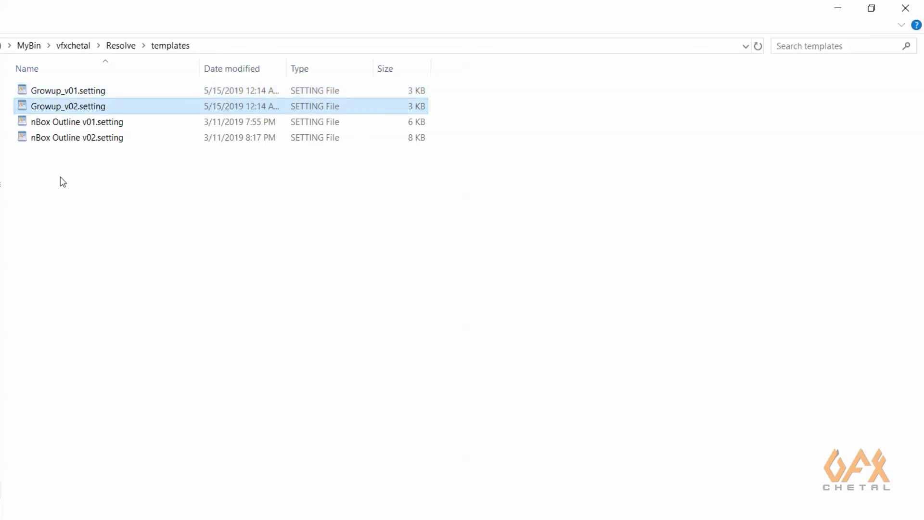
{"action": "left_click", "coordinate": [56, 195]}
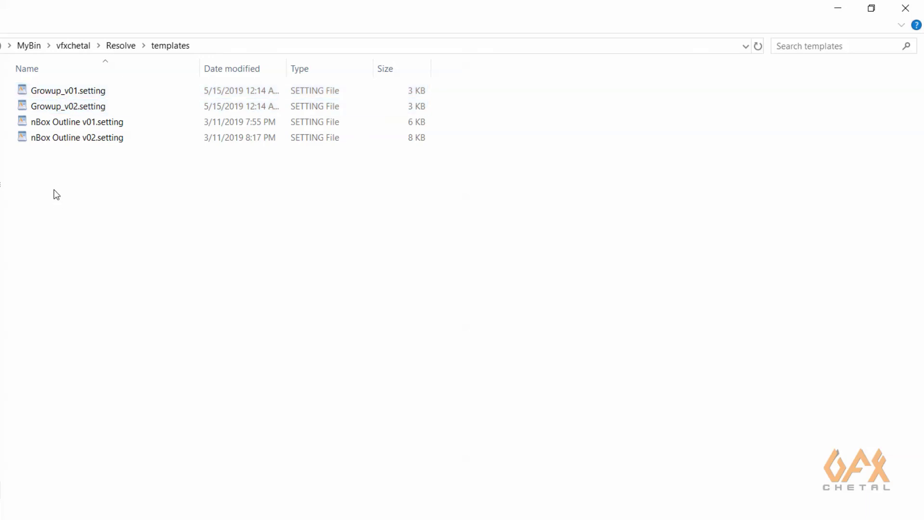
{"action": "double_click", "coordinate": [67, 92]}
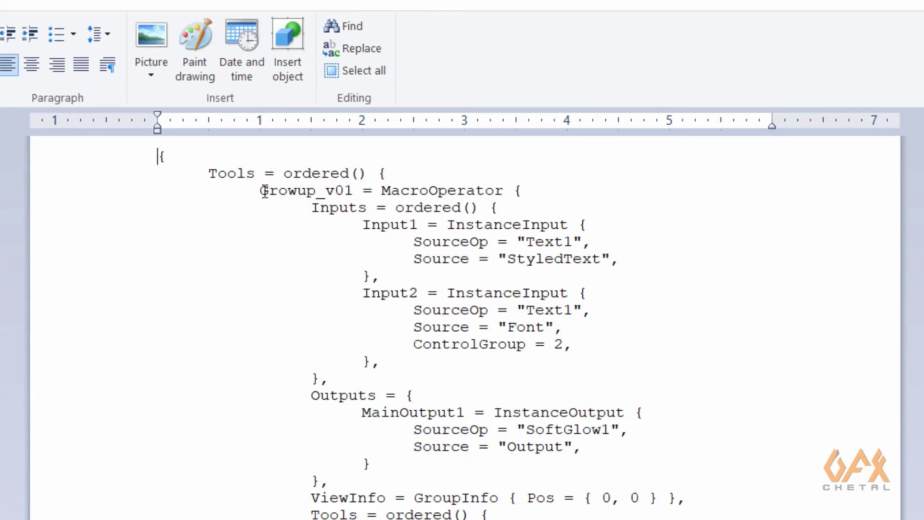
{"action": "left_click_drag", "start_coordinate": [260, 191], "coordinate": [507, 193]}
{"action": "left_click", "coordinate": [382, 191]}
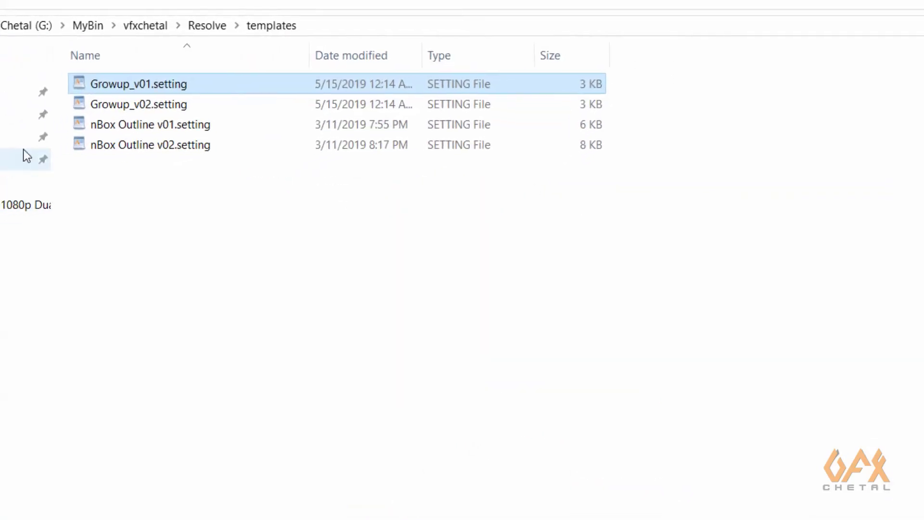
Step: Open Growup_v02.setting in WordPad for editing
{"action": "left_click", "coordinate": [147, 104]}
{"action": "right_click", "coordinate": [151, 104]}
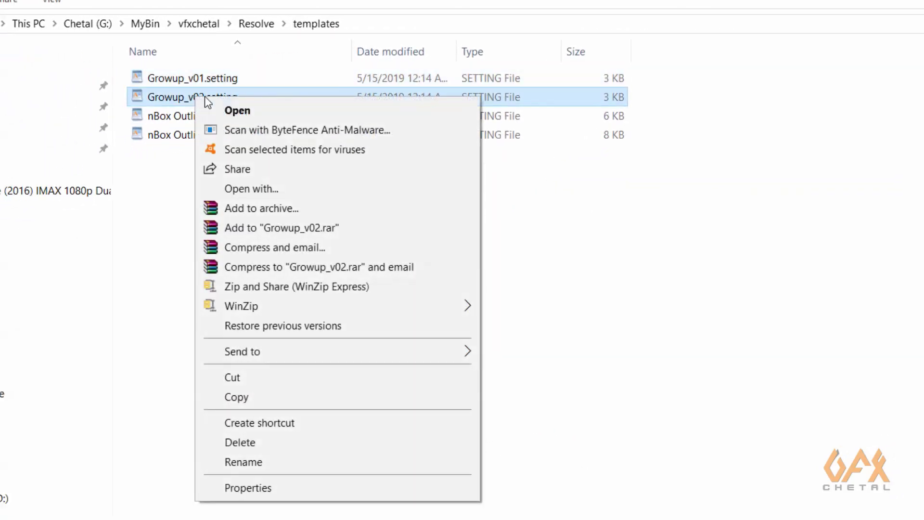
{"action": "left_click", "coordinate": [238, 110]}
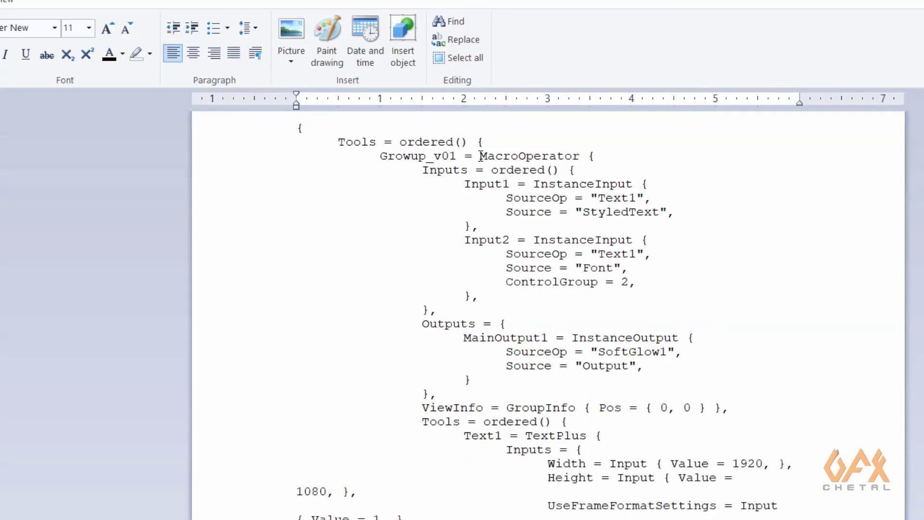
Step: Replace MacroOperator with GroupOperator and save the file when closing WordPad
{"action": "left_click_drag", "start_coordinate": [480, 156], "coordinate": [518, 156]}
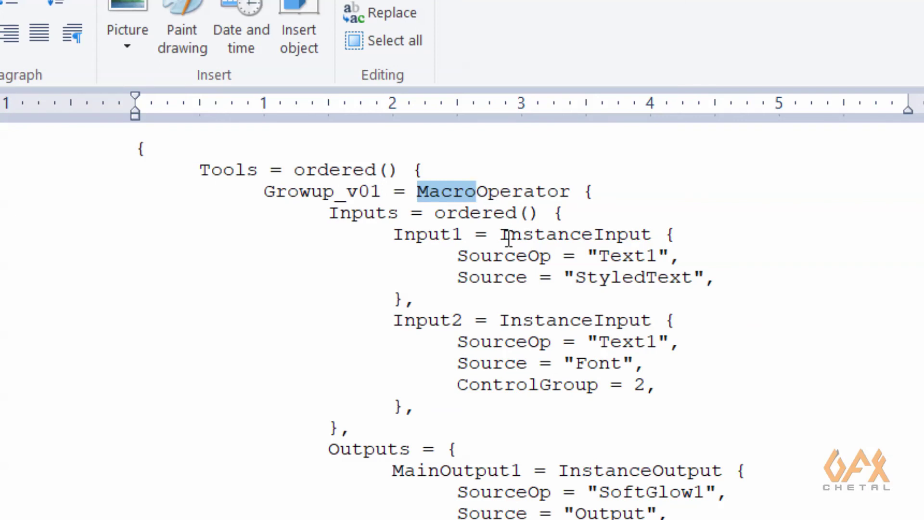
{"action": "type", "text": "G"}
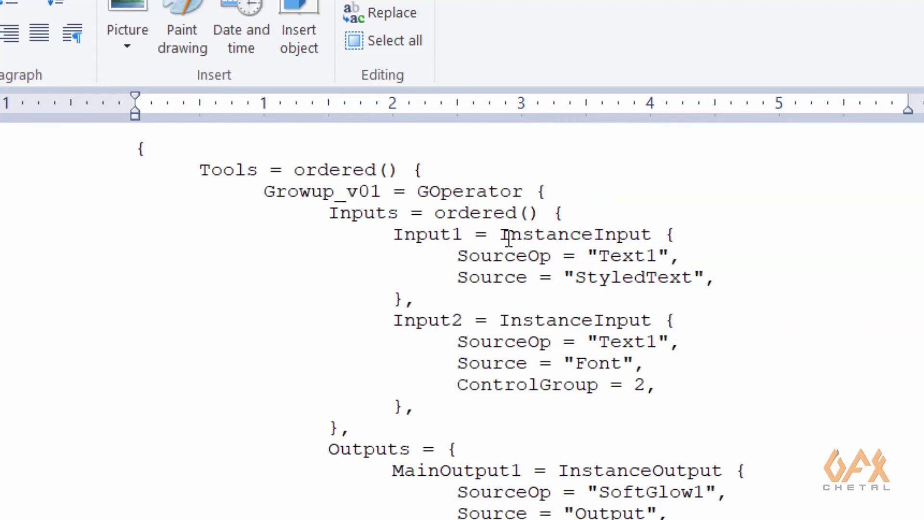
{"action": "type", "text": "roup"}
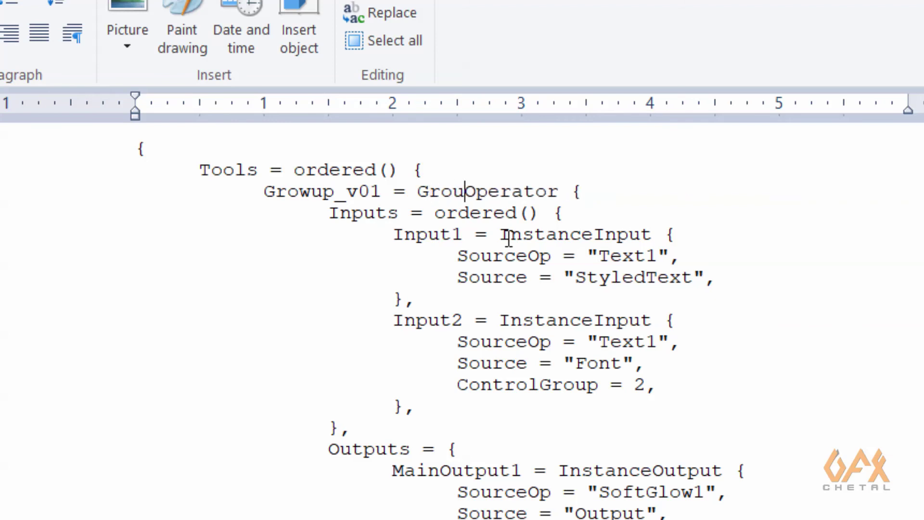
{"action": "left_click_drag", "start_coordinate": [476, 192], "coordinate": [425, 192]}
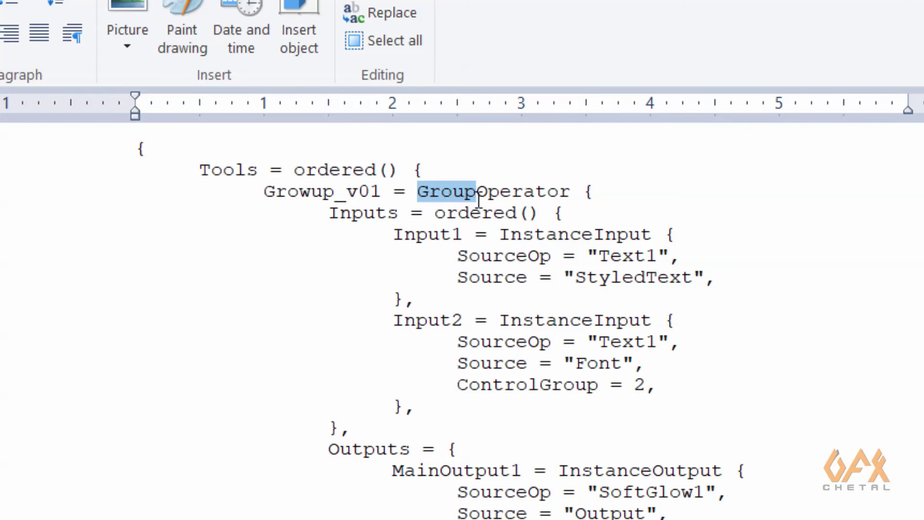
{"action": "left_click", "coordinate": [487, 234]}
{"action": "key", "text": "alt+F4"}
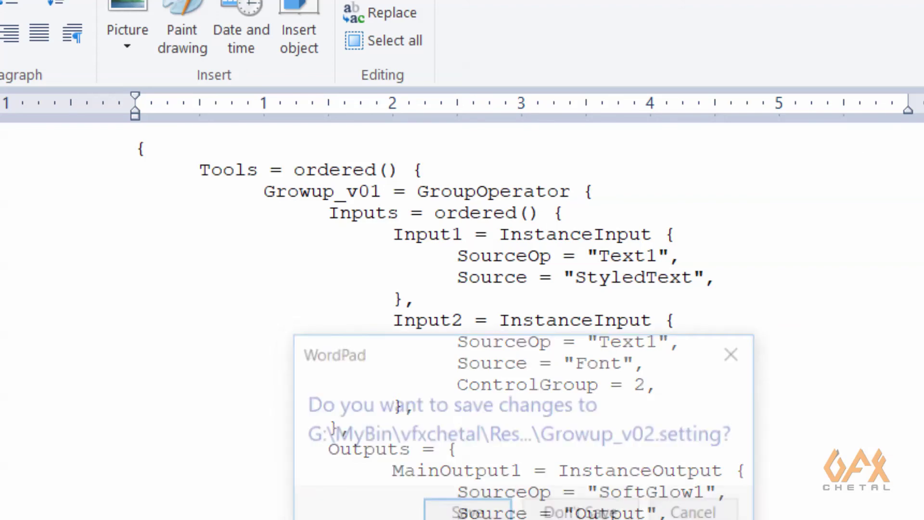
{"action": "key", "text": "Return"}
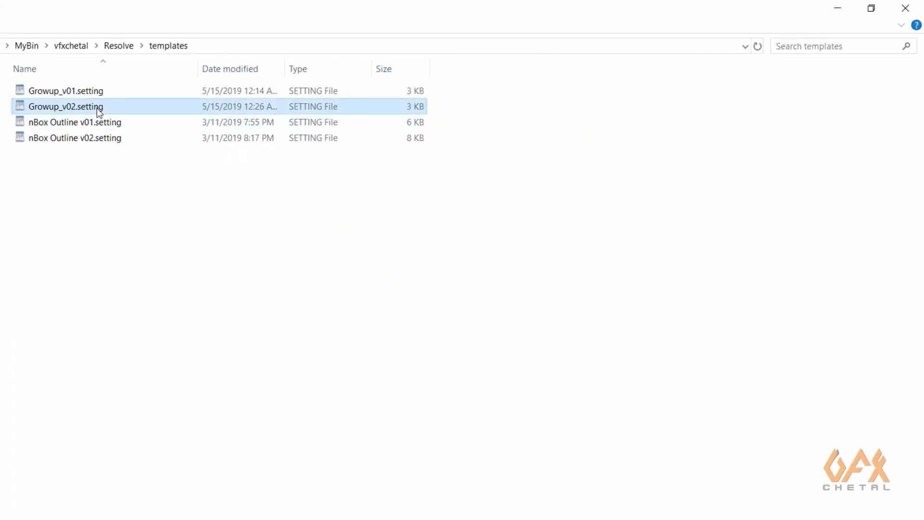
Step: Paste Growup_v02.setting into the Resolve Titles templates folder with admin permission, then close it
{"action": "key", "text": "alt+Tab"}
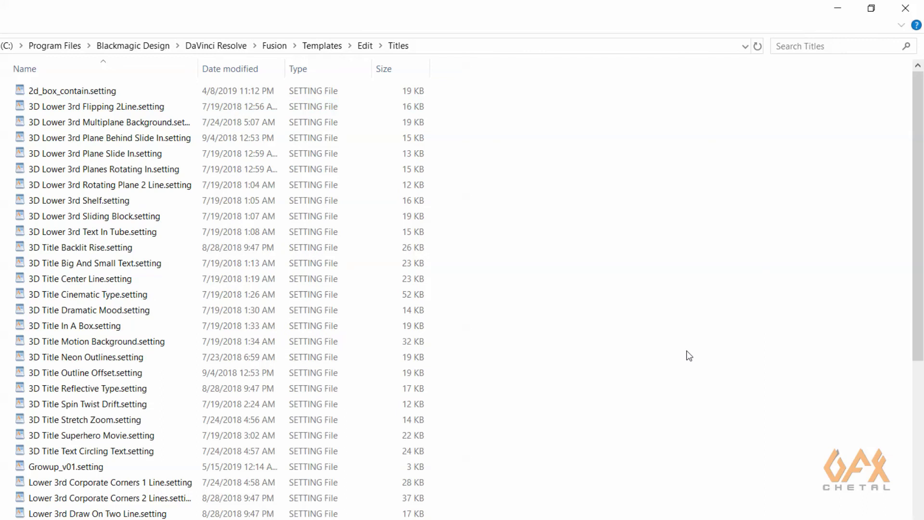
{"action": "key", "text": "ctrl+v"}
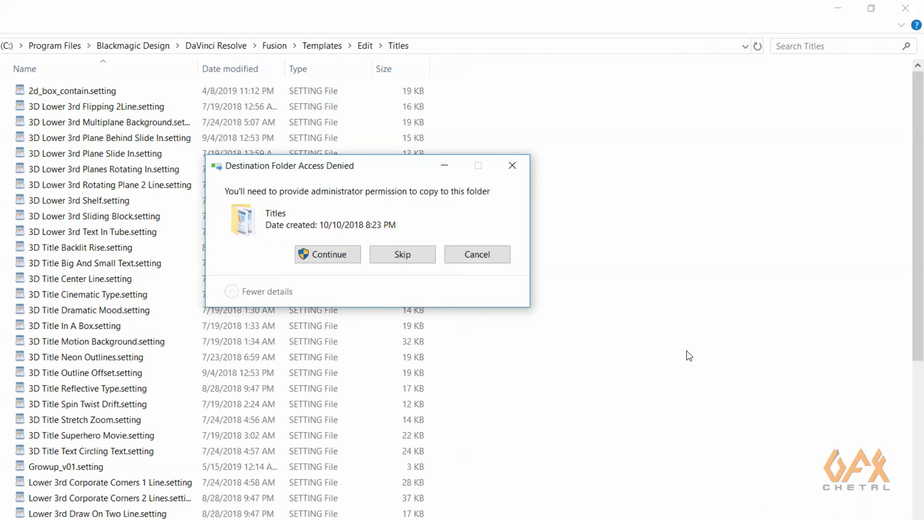
{"action": "left_click", "coordinate": [336, 259]}
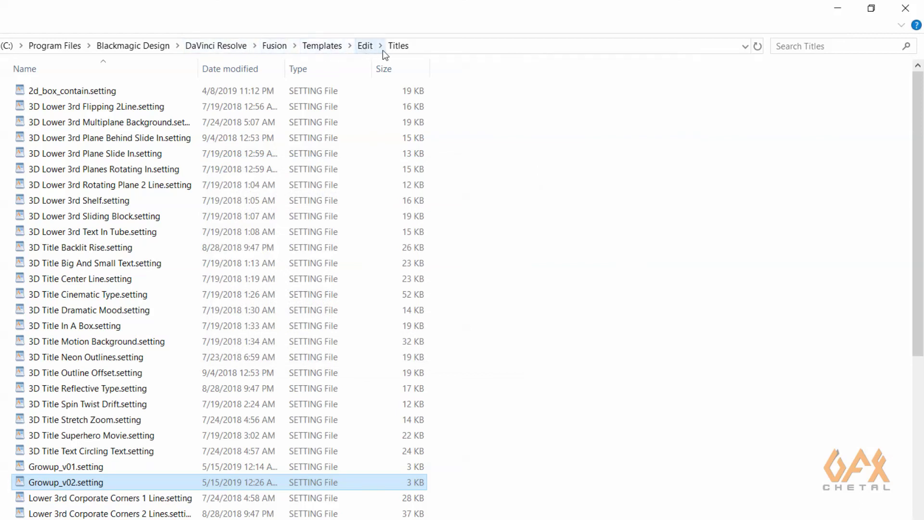
{"action": "left_click", "coordinate": [905, 8]}
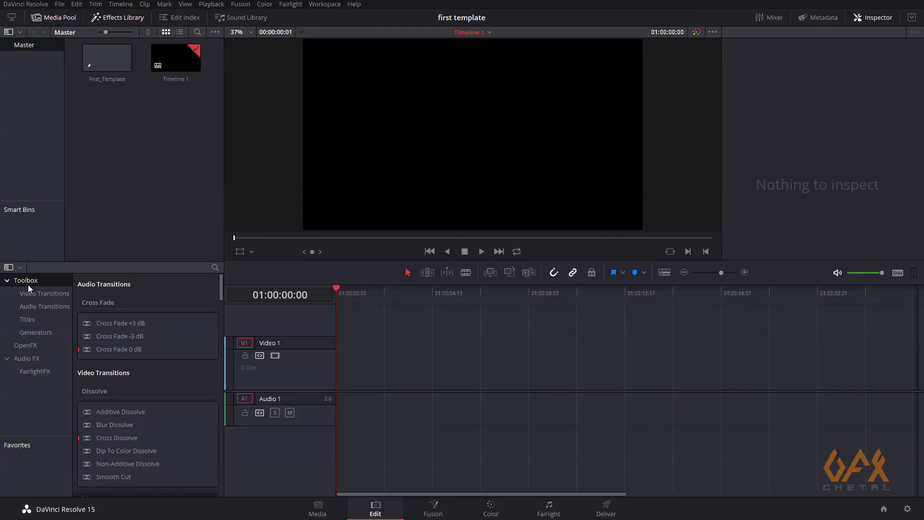
Step: Place the Growup_v01 title on Video 1 and preview it
{"action": "left_click", "coordinate": [30, 322]}
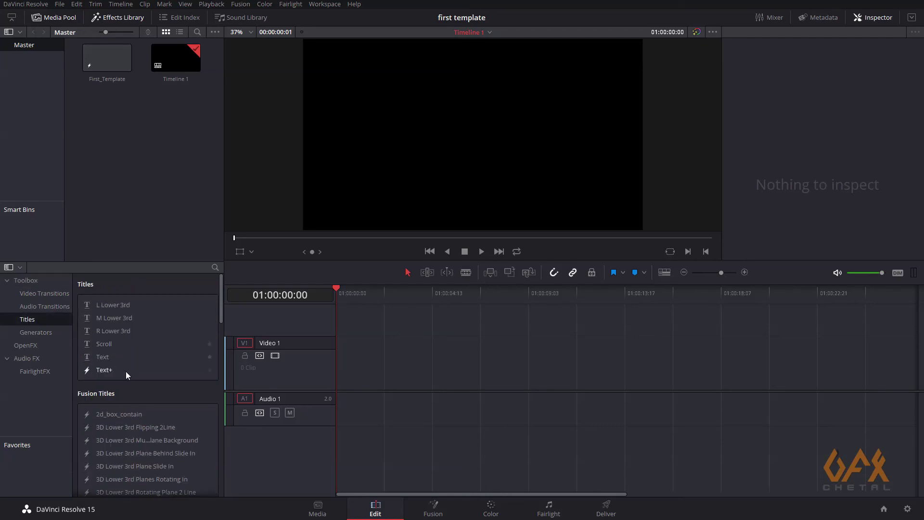
{"action": "scroll", "coordinate": [118, 399], "scroll_direction": "down", "scroll_amount": 12}
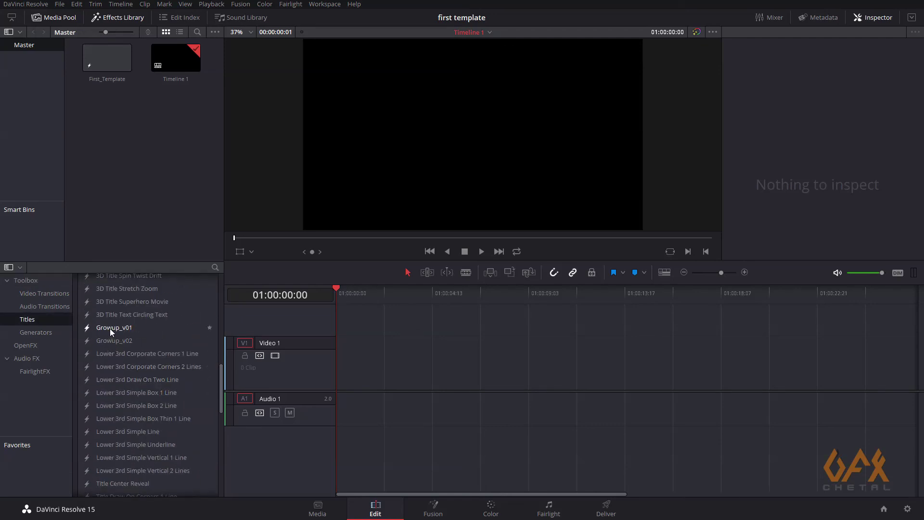
{"action": "left_click_drag", "start_coordinate": [108, 331], "coordinate": [423, 366]}
{"action": "left_click", "coordinate": [462, 298]}
{"action": "left_click_drag", "start_coordinate": [462, 302], "coordinate": [440, 293]}
{"action": "left_click", "coordinate": [463, 341]}
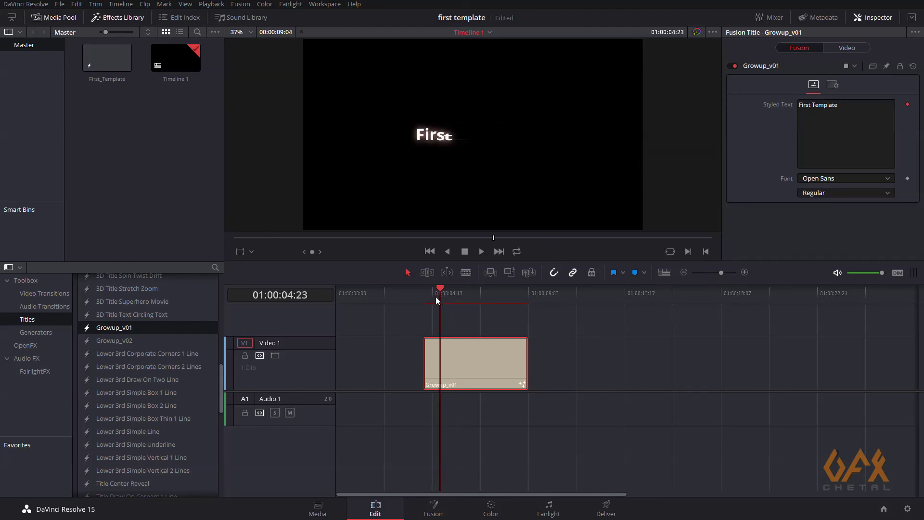
Step: Add Growup_v02 on Video 1 after Growup_v01, select it, and open the Fusion page
{"action": "left_click_drag", "start_coordinate": [129, 340], "coordinate": [577, 349]}
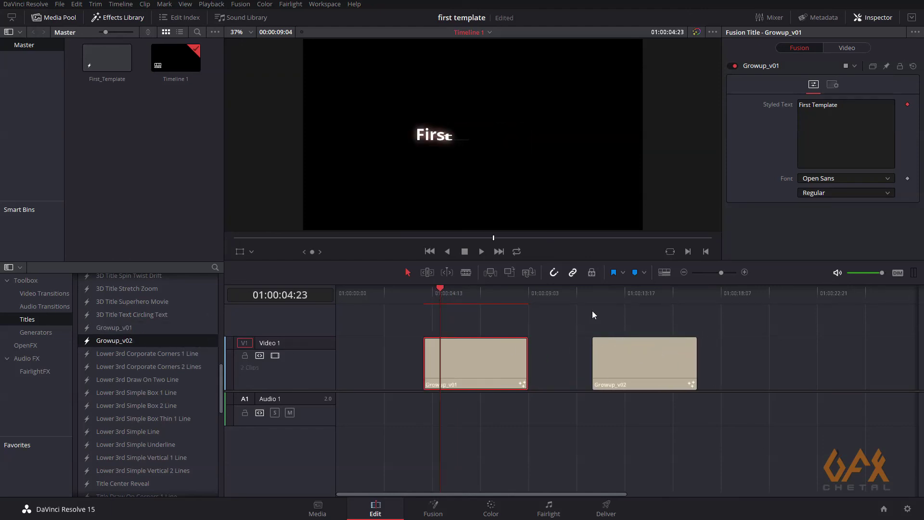
{"action": "left_click_drag", "start_coordinate": [593, 294], "coordinate": [604, 294]}
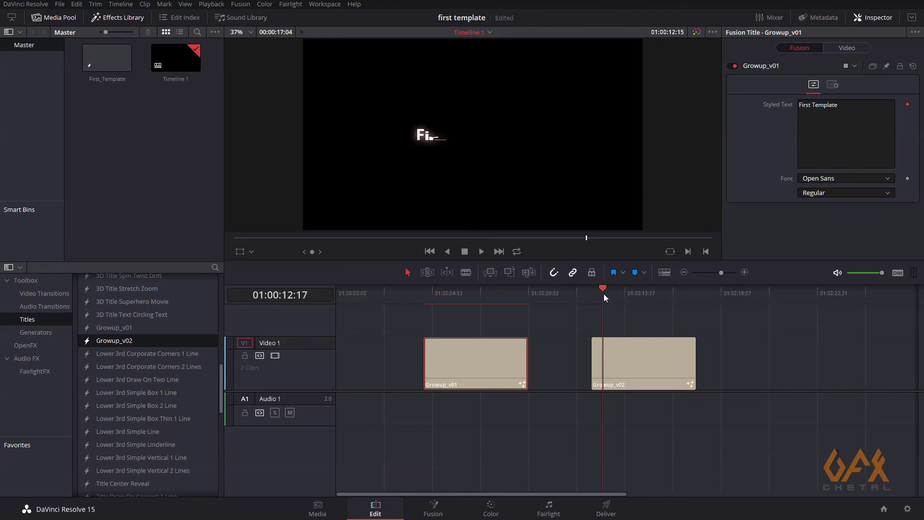
{"action": "left_click", "coordinate": [625, 356]}
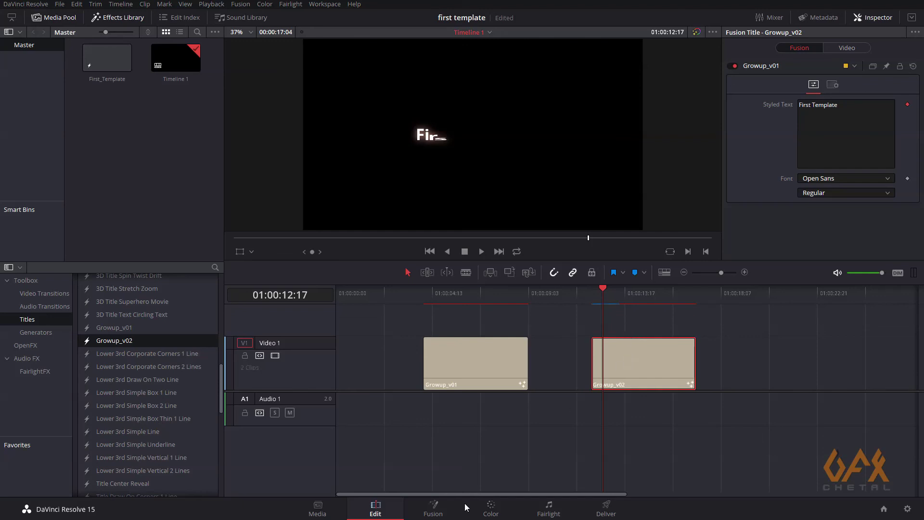
{"action": "left_click", "coordinate": [432, 509]}
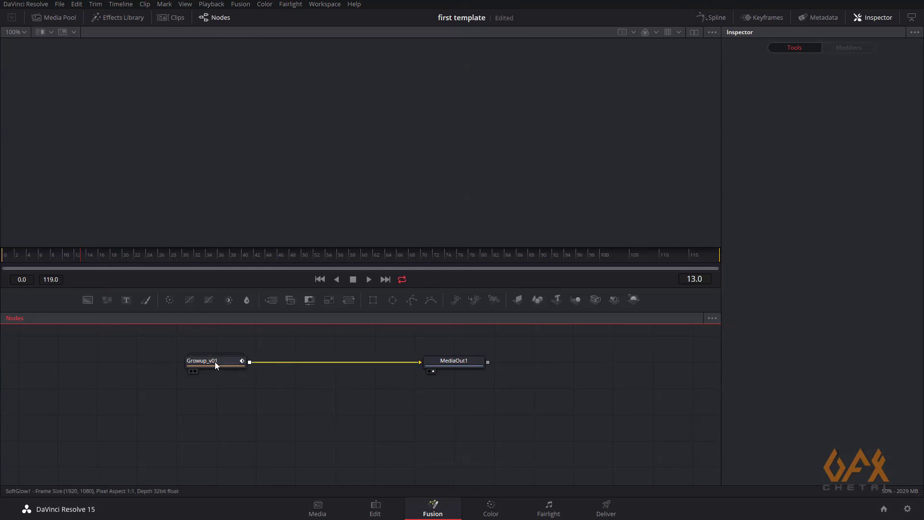
Step: Expand the Growup_v01 group and view SoftGlow1 with the checker underlay turned off
{"action": "double_click", "coordinate": [214, 360]}
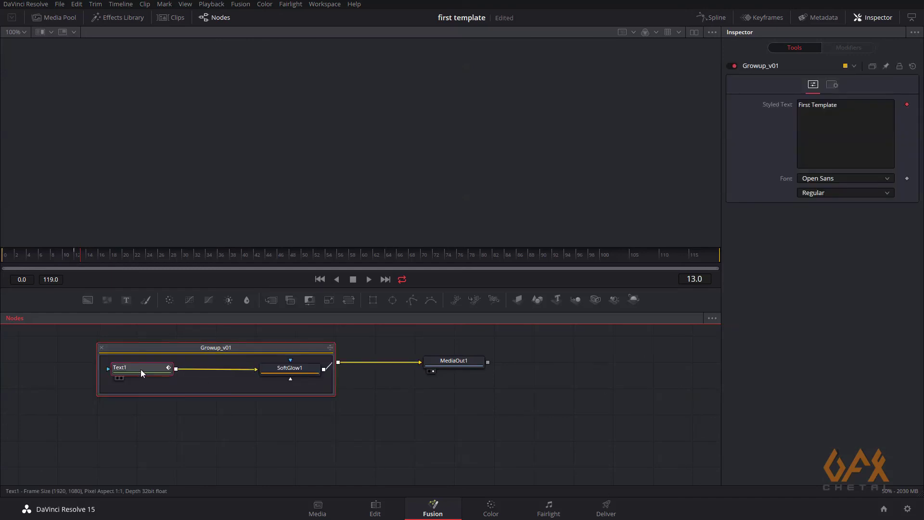
{"action": "left_click_drag", "start_coordinate": [290, 367], "coordinate": [255, 368]}
{"action": "left_click", "coordinate": [249, 368]}
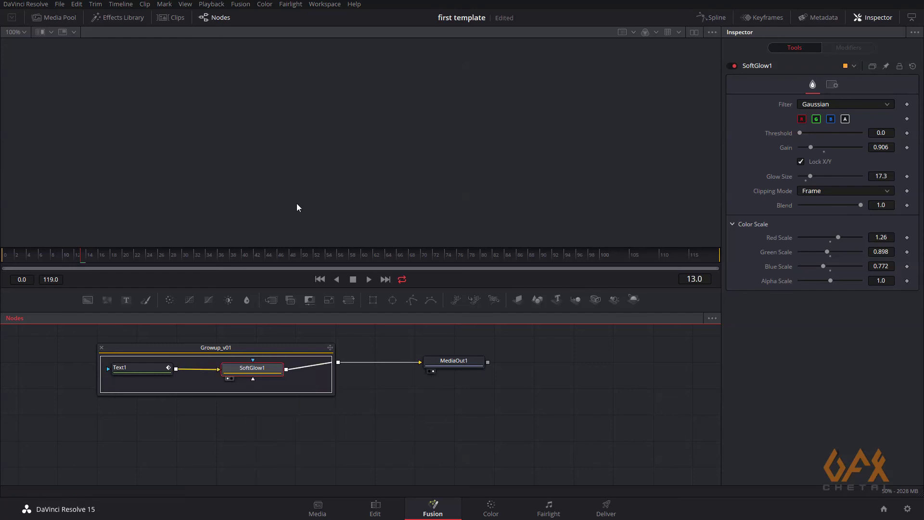
{"action": "key", "text": "1"}
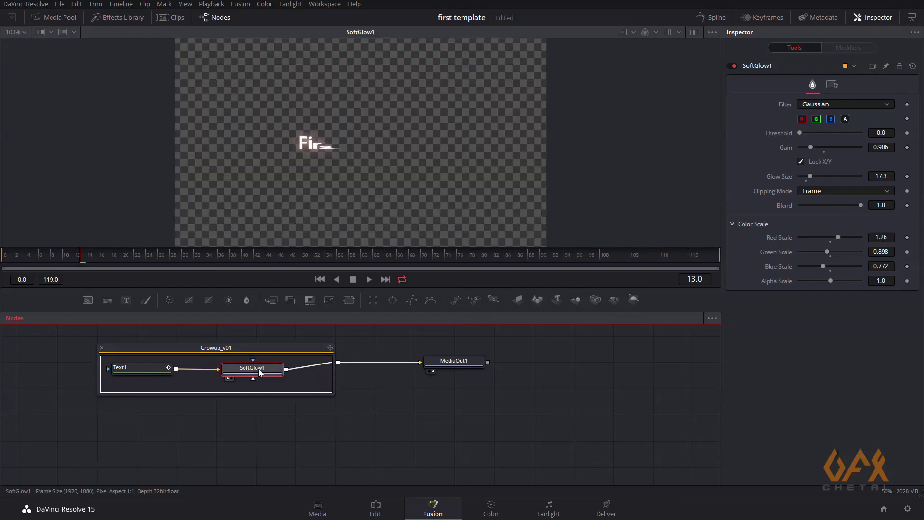
{"action": "left_click", "coordinate": [711, 34]}
{"action": "left_click", "coordinate": [680, 54]}
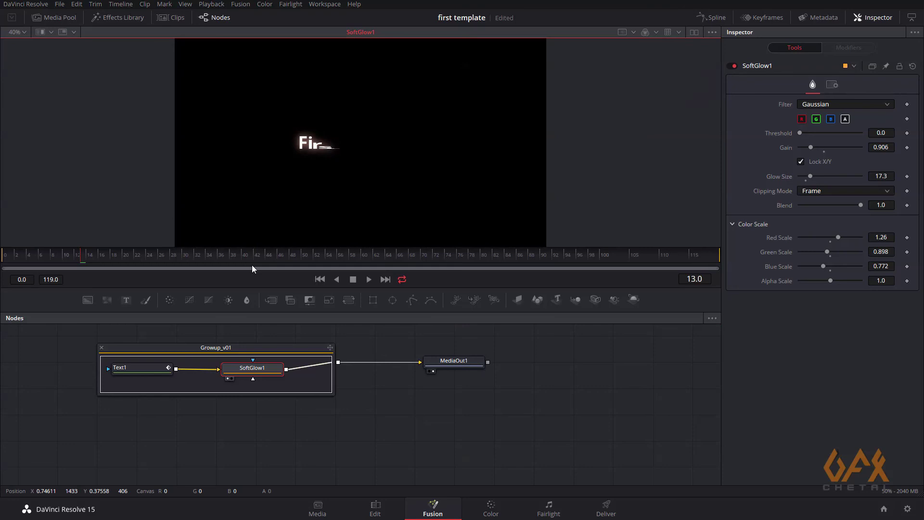
Step: Enlarge the group box around Text1 and SoftGlow1, then play the glowing title animation
{"action": "left_click", "coordinate": [134, 372]}
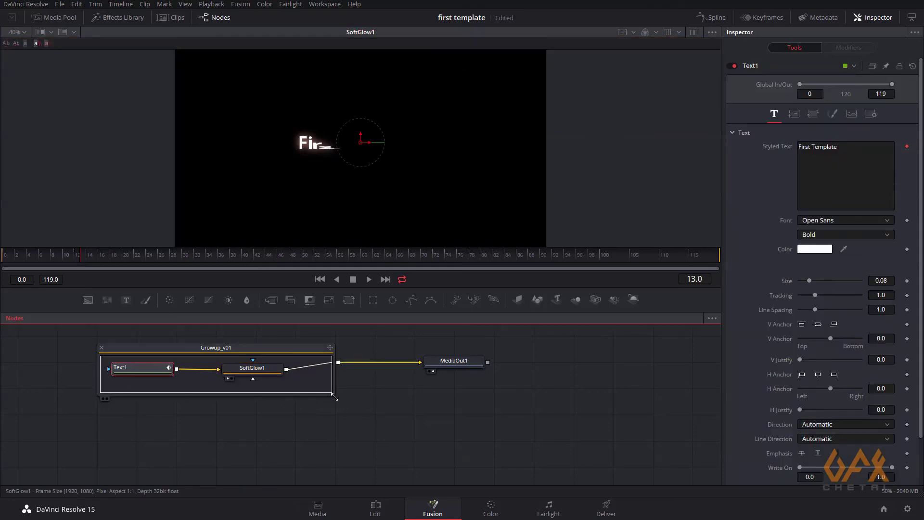
{"action": "left_click_drag", "start_coordinate": [335, 398], "coordinate": [358, 413]}
{"action": "scroll", "coordinate": [289, 149], "scroll_direction": "up", "scroll_amount": 5}
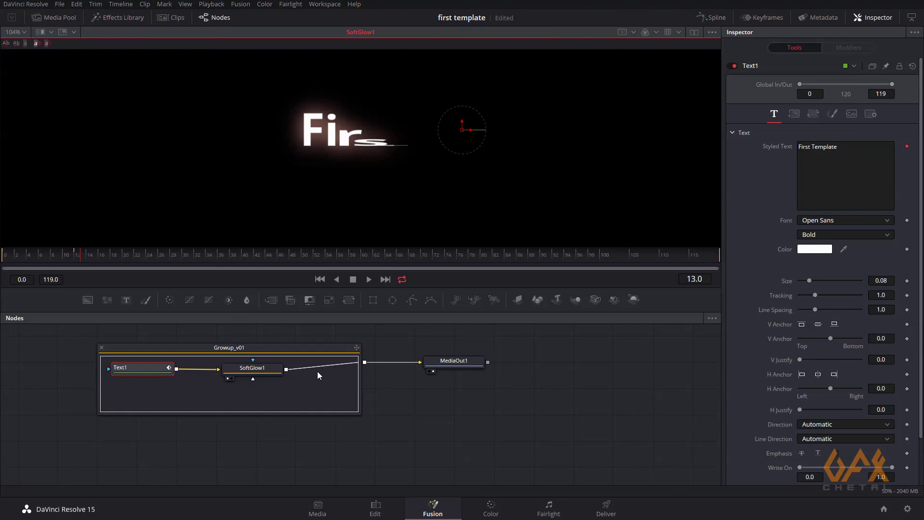
{"action": "left_click", "coordinate": [368, 279]}
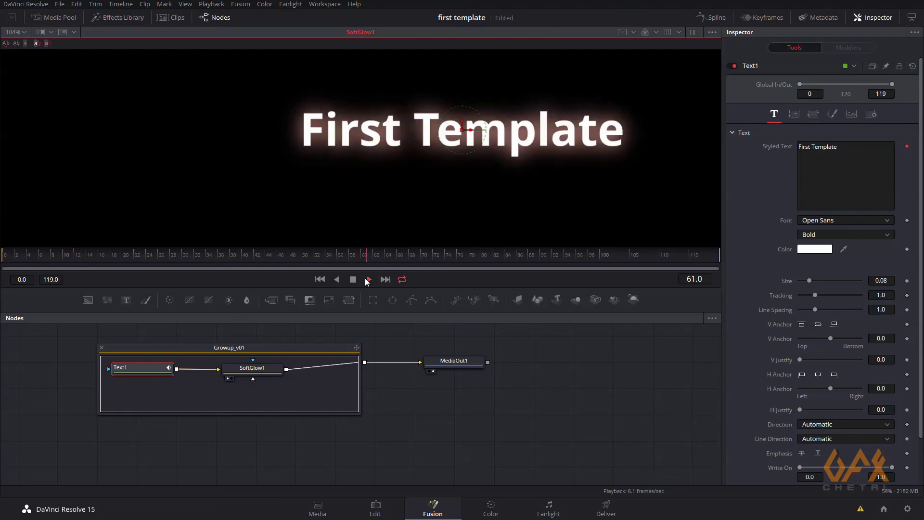